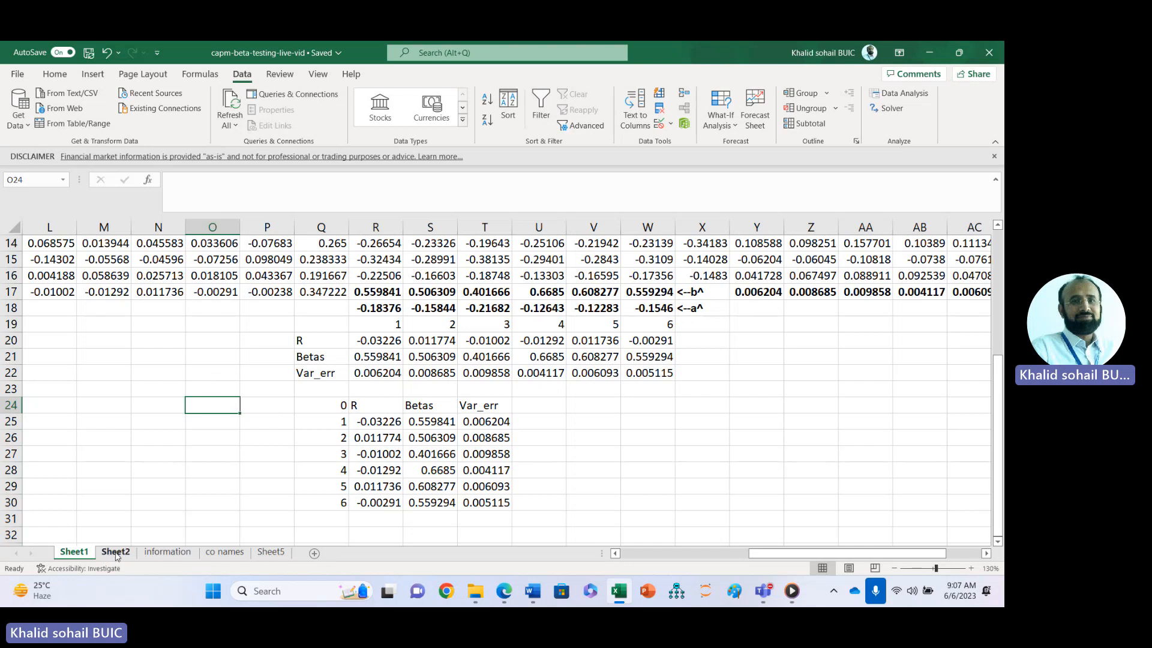
Review the Part-1 and Part-2 second-stage regression equations on the information sheet.
click(155, 553)
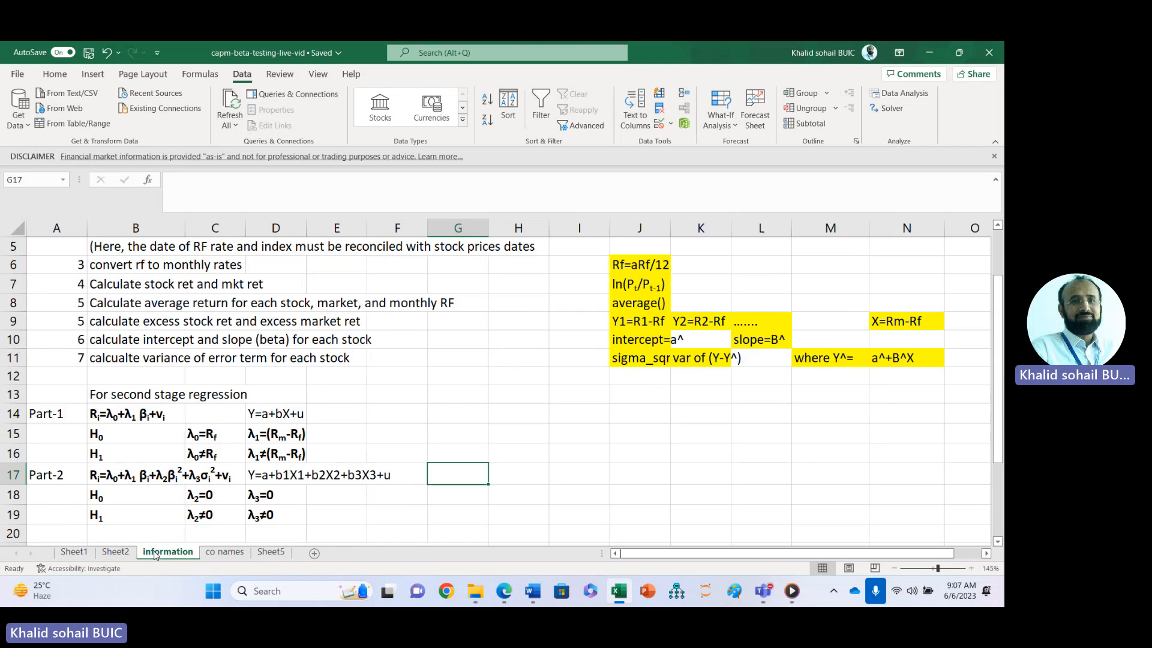
click(99, 415)
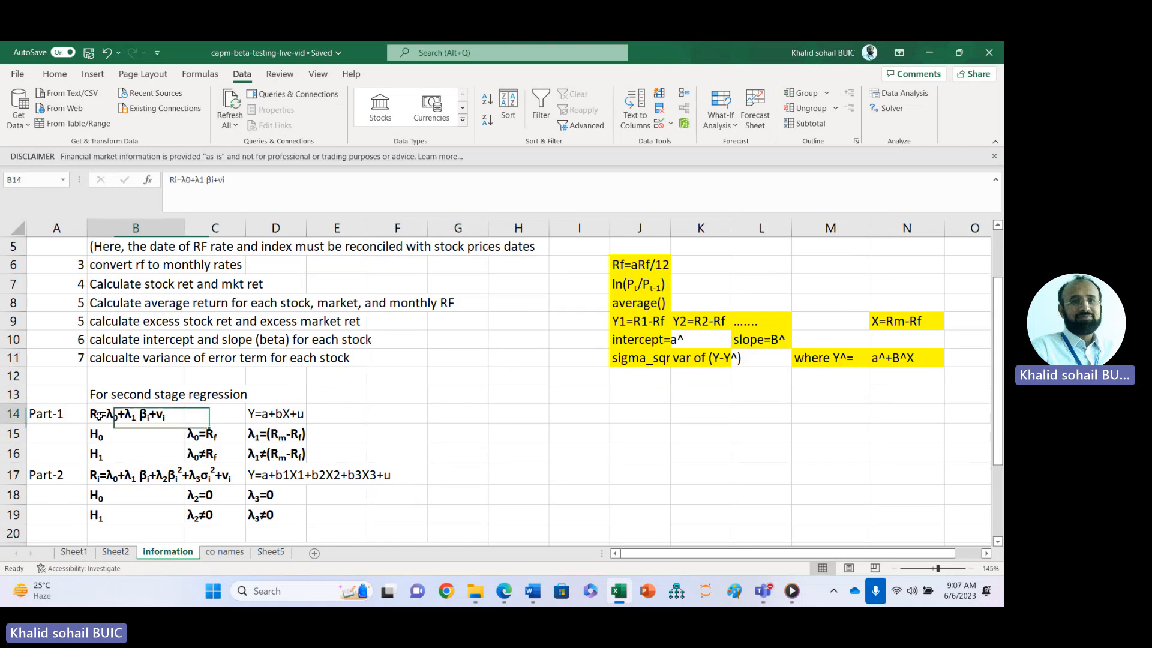
click(103, 477)
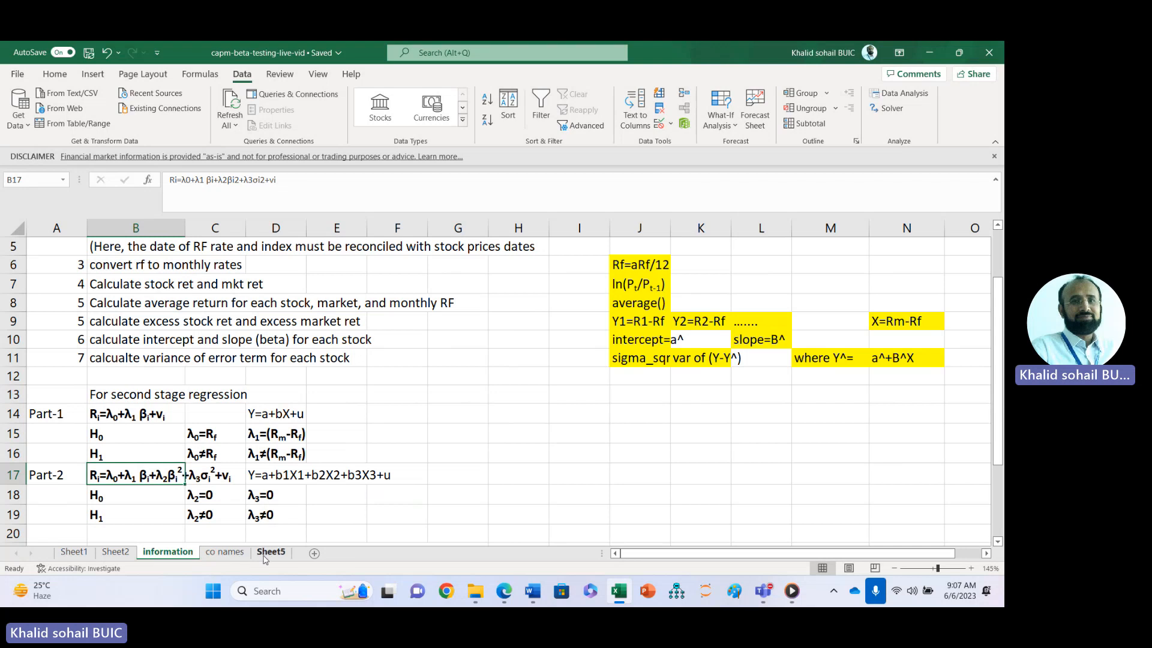
Copy the transposed table of R, Betas and Var_err in Q24:T30 on Sheet1.
click(74, 552)
click(359, 407)
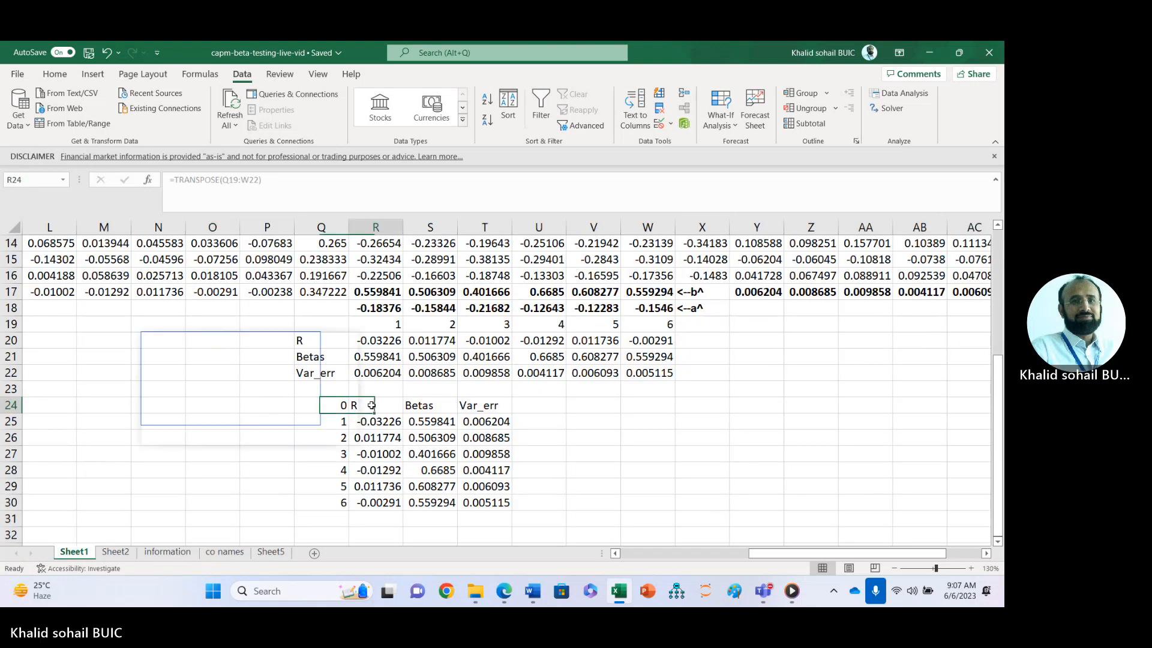
key(shift+Right)
key(shift+Right)
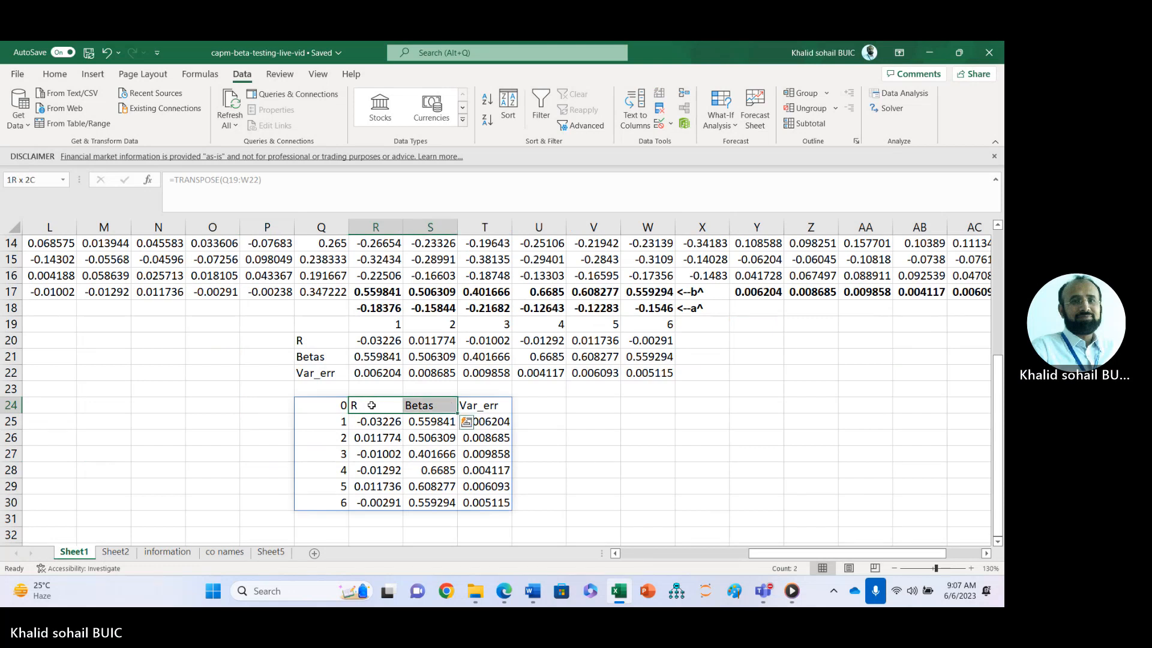
key(Left)
key(shift+Right)
key(shift+Right)
key(shift+Right)
key(ctrl+shift+Down)
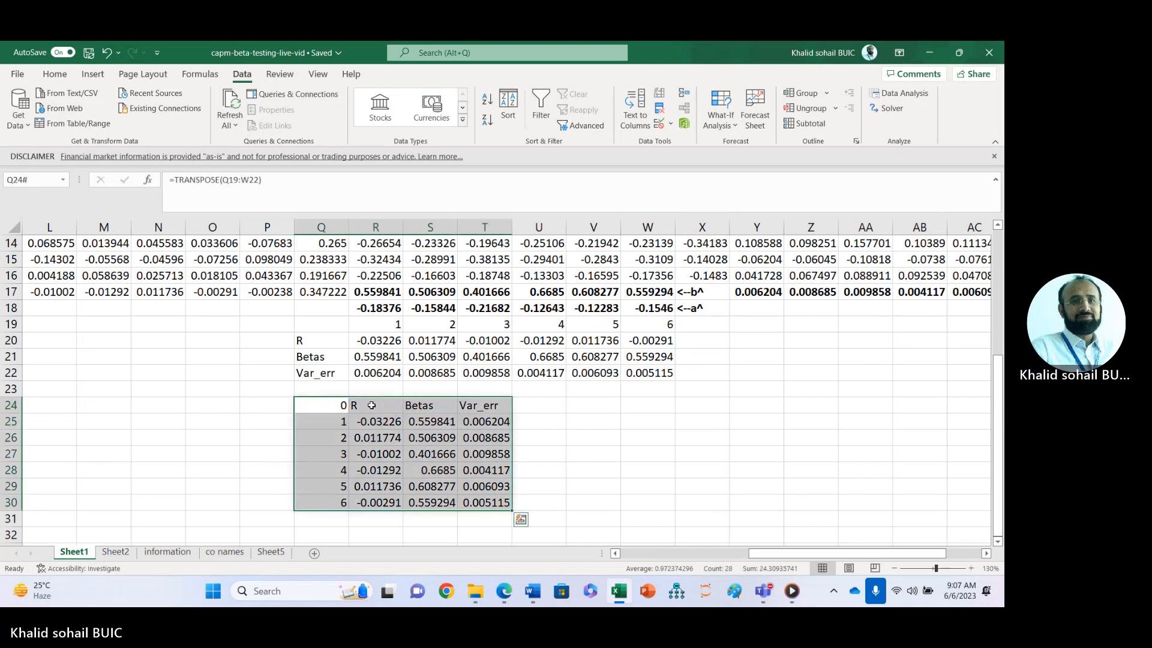
key(ctrl+c)
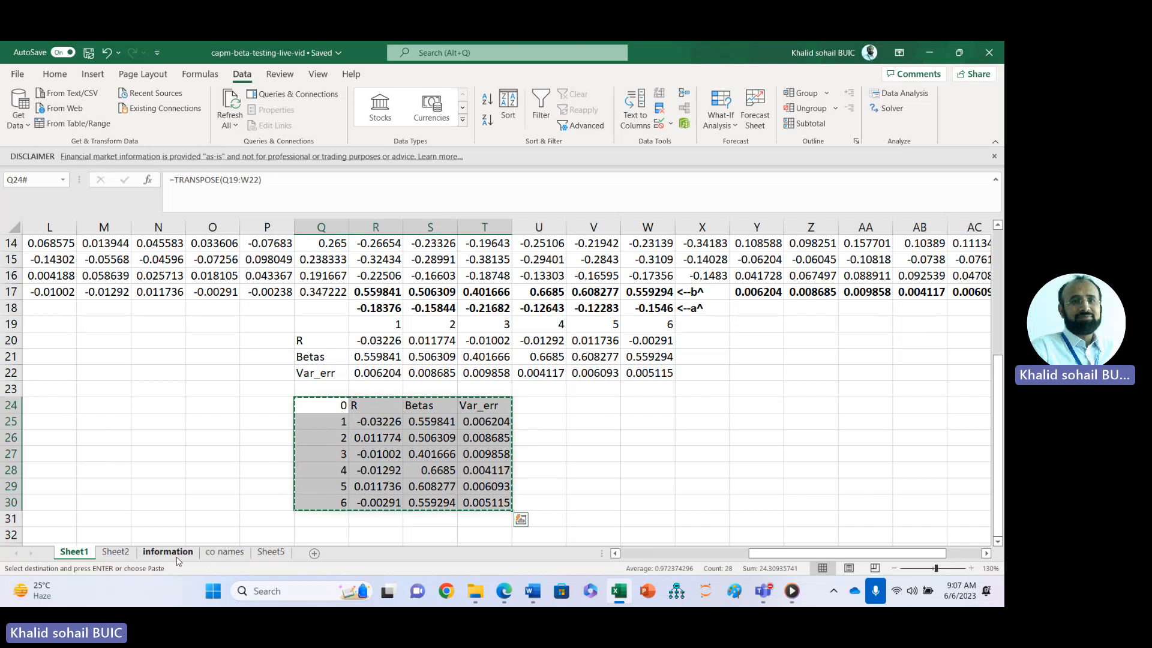
Paste the copied table into Sheet2 starting at A1, as values only.
click(117, 552)
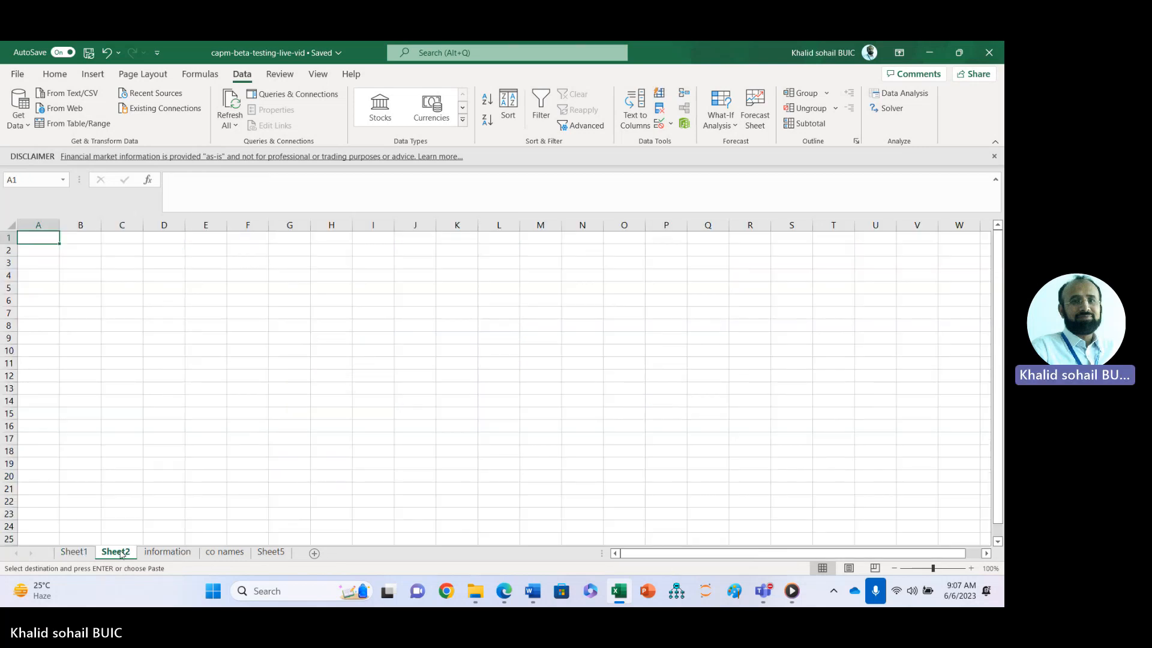
key(ctrl+v)
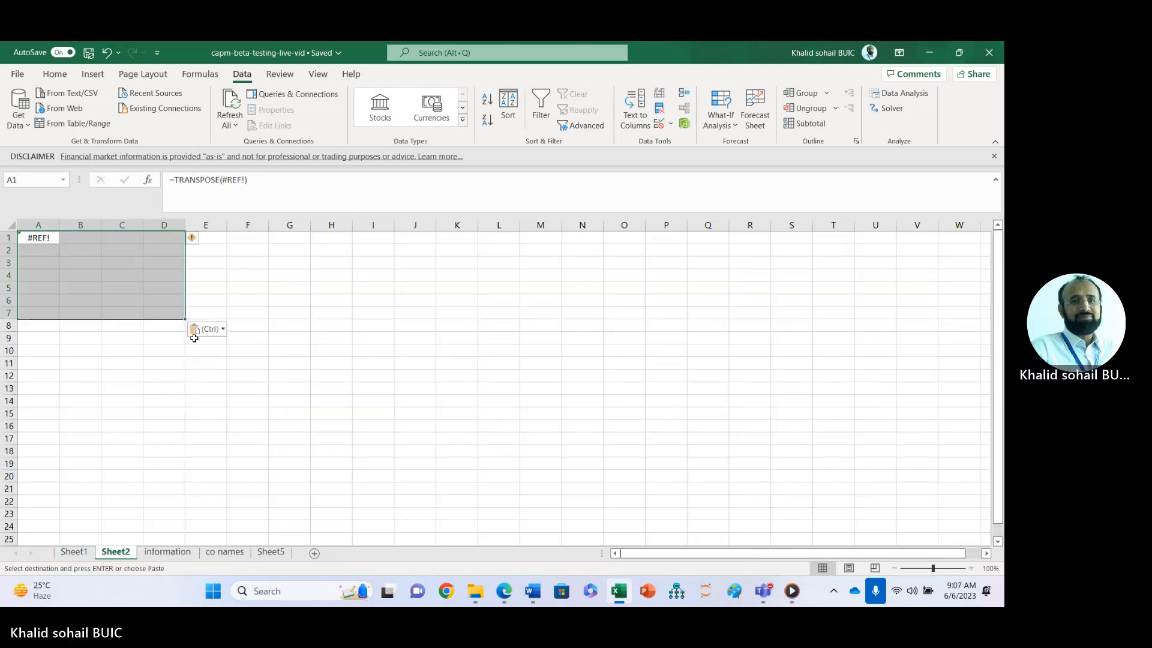
click(223, 329)
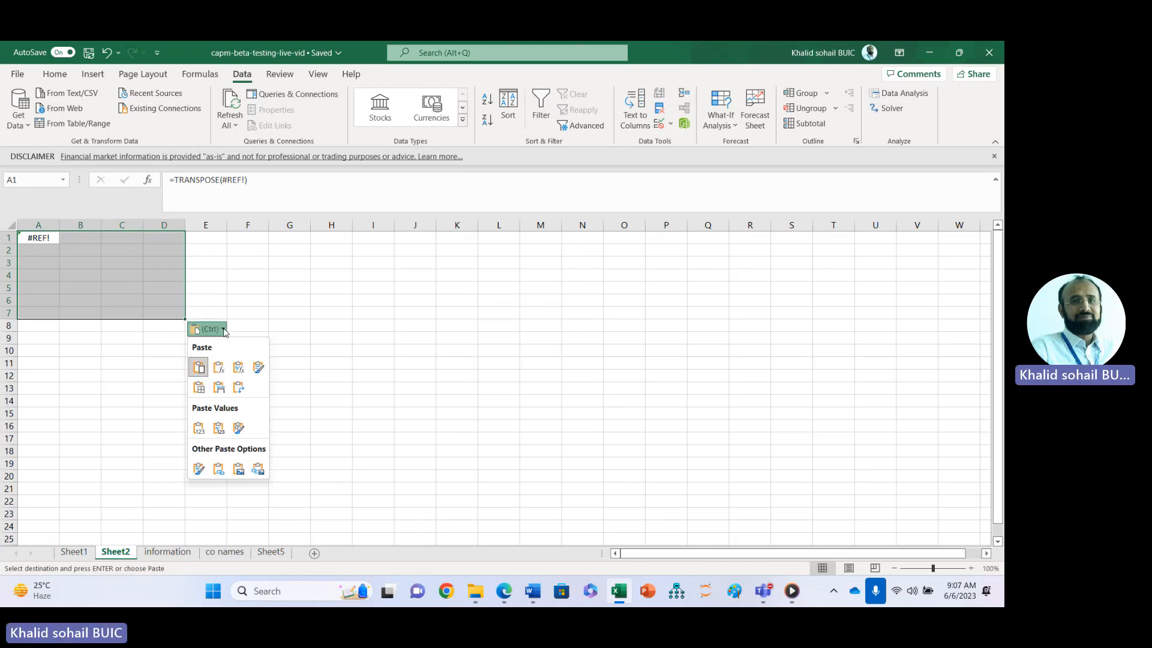
click(199, 428)
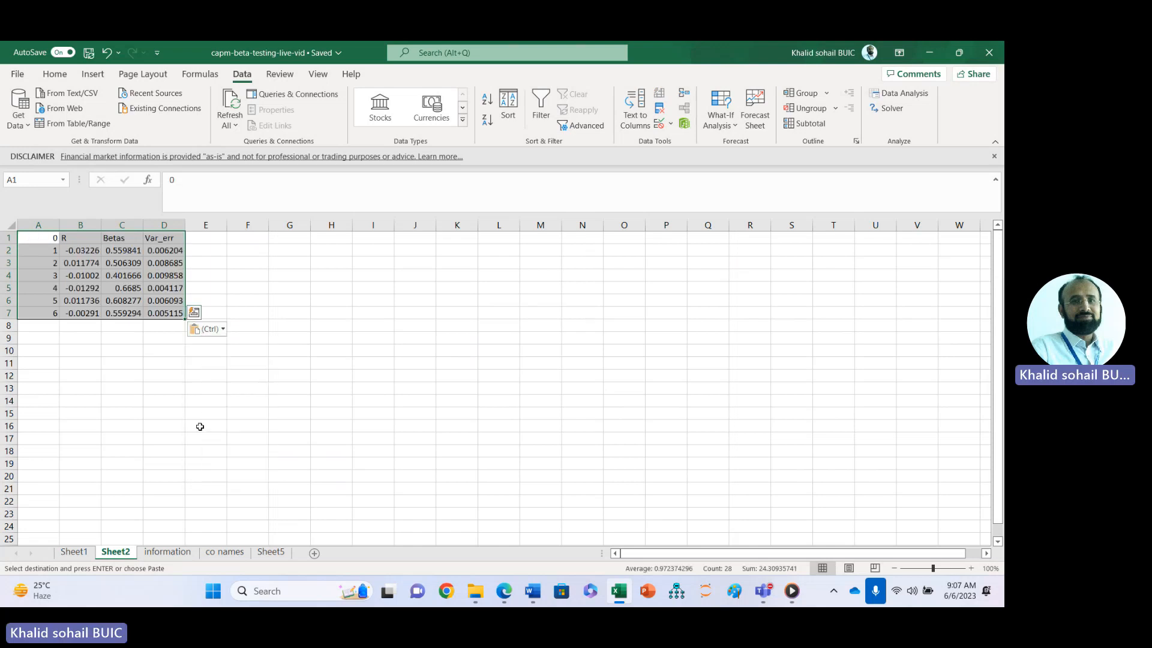
click(66, 404)
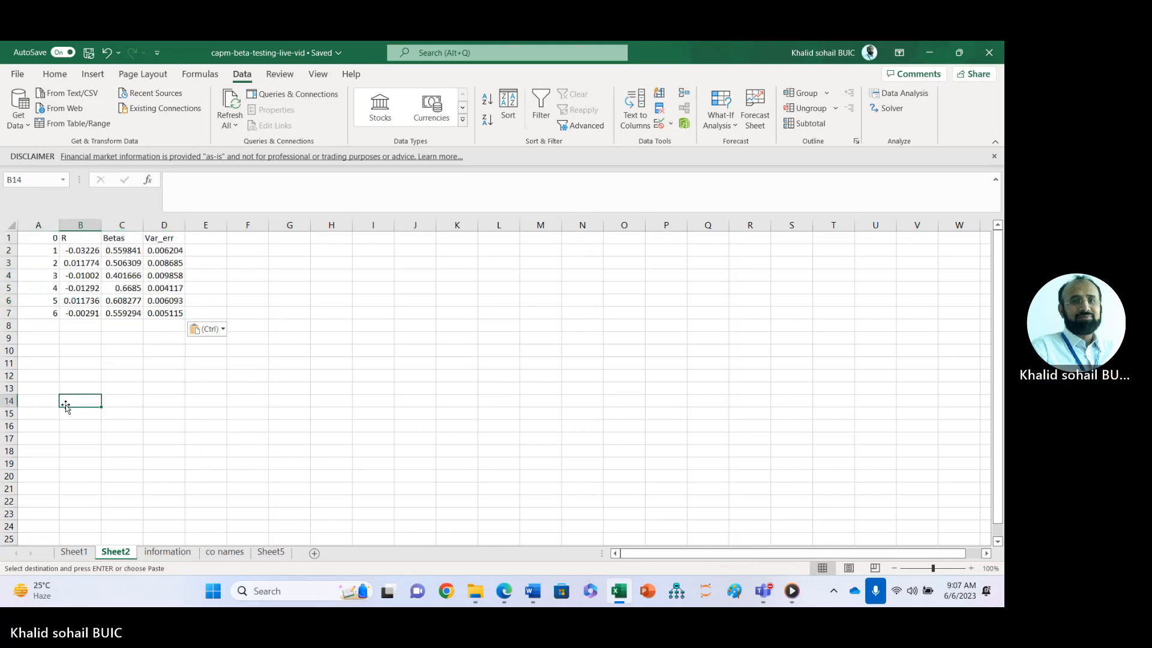
Insert a blank row above the header row of the table on Sheet2.
click(8, 238)
right_click(8, 237)
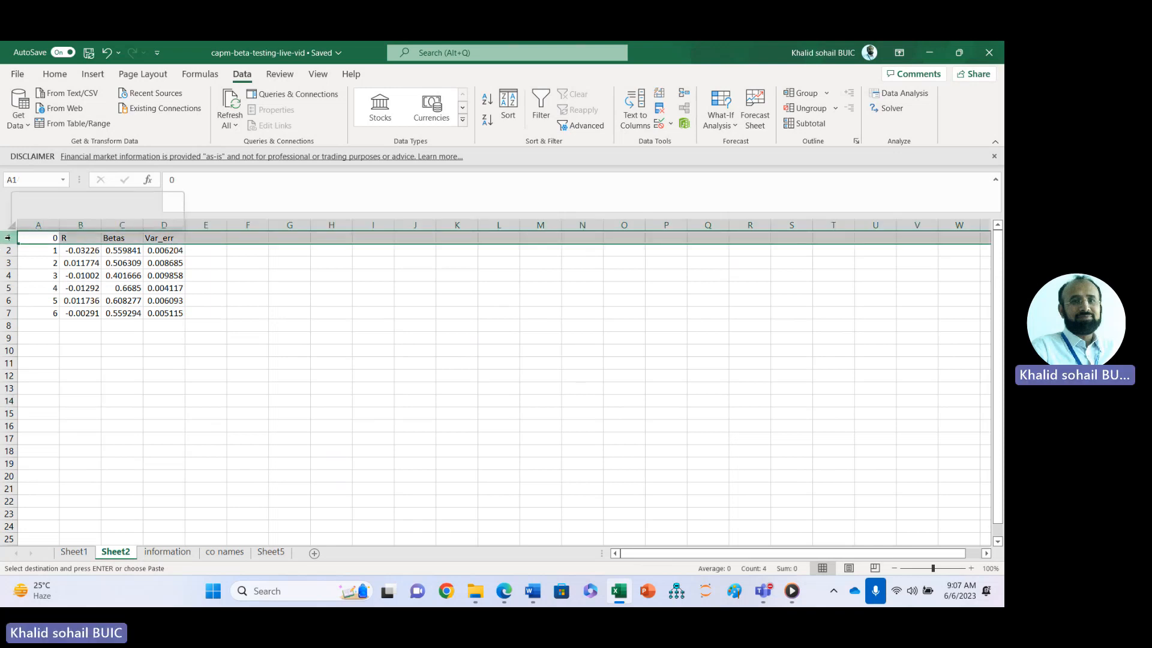
click(47, 349)
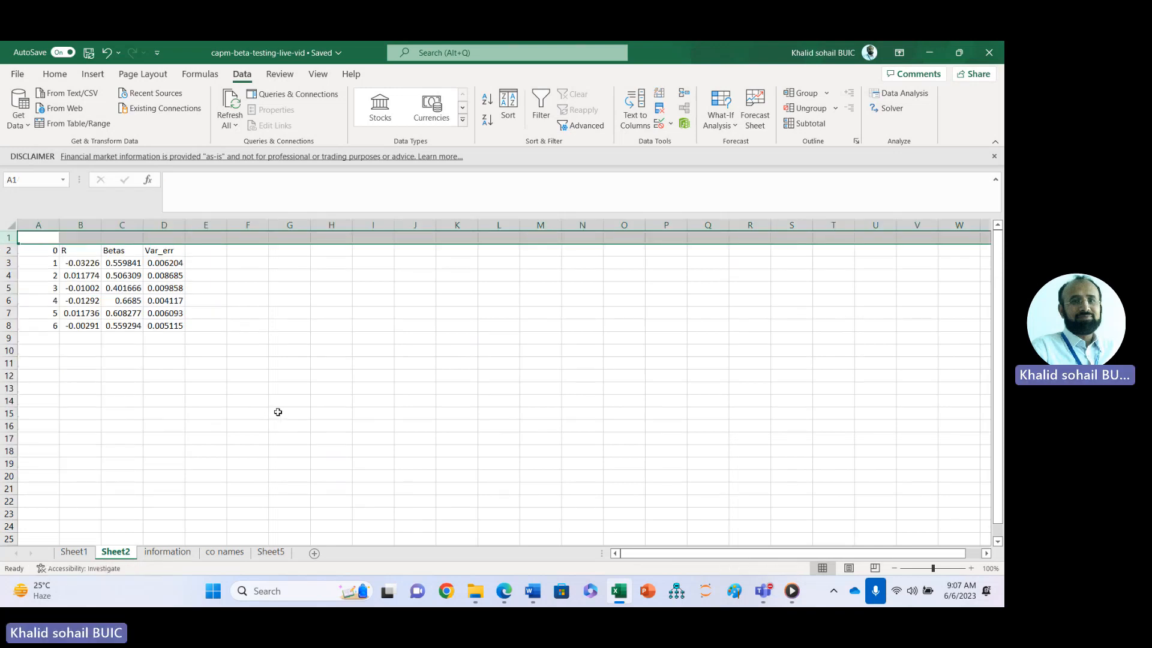
click(278, 412)
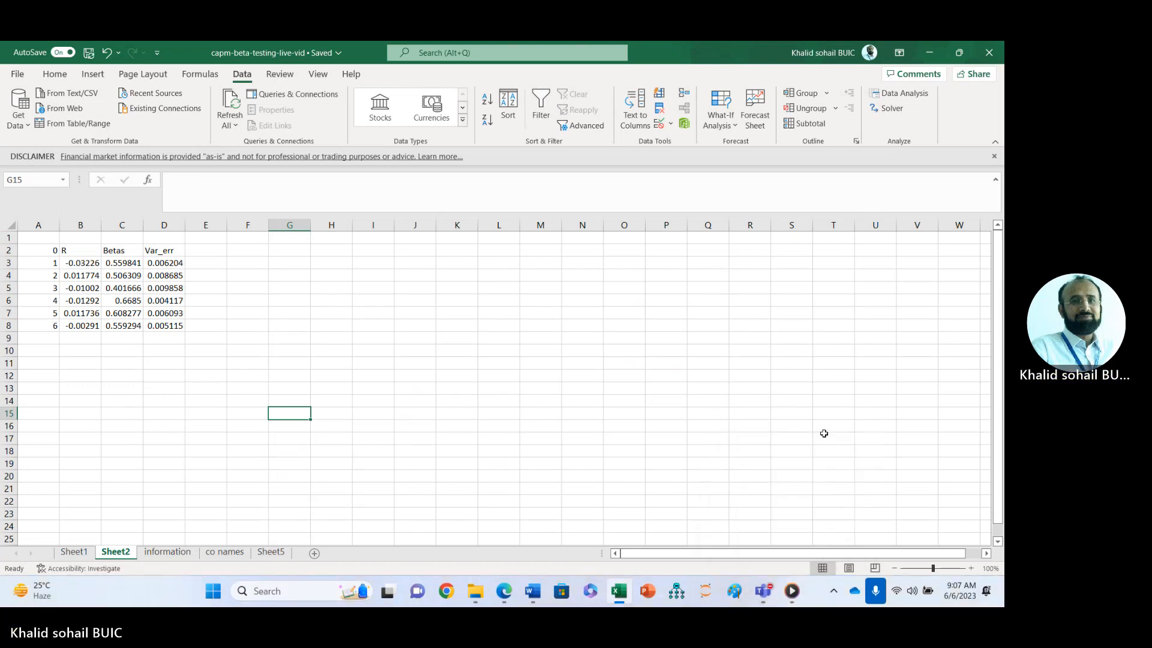
scroll(781, 376, up, 4)
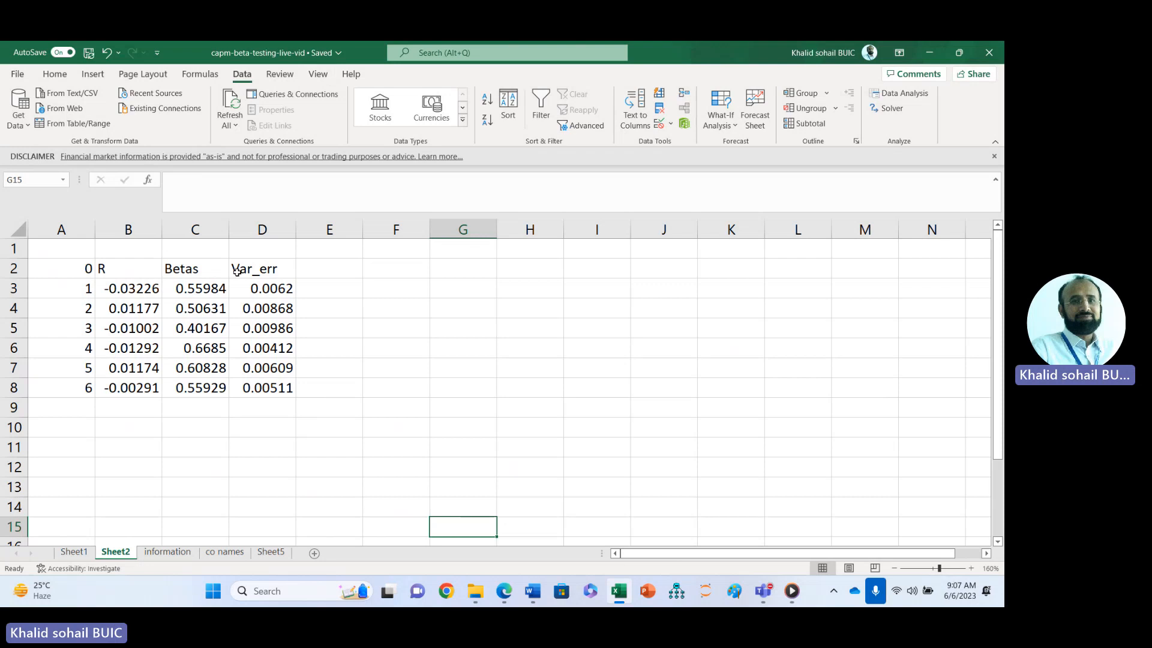
Duplicate the R, Betas and Var_err columns in B2:D8 to a second table starting at F2.
click(113, 271)
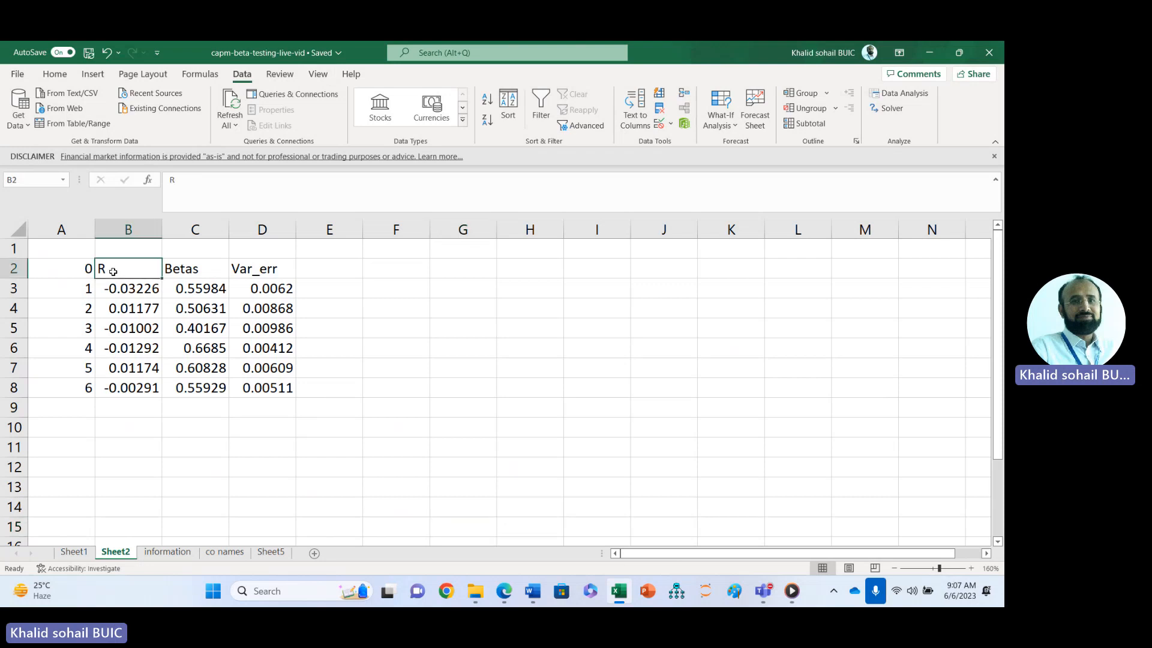
key(shift+Right)
key(shift+Right)
key(shift+Down)
key(shift+Down)
key(shift+Down)
key(shift+Down)
key(shift+Down)
key(shift+Down)
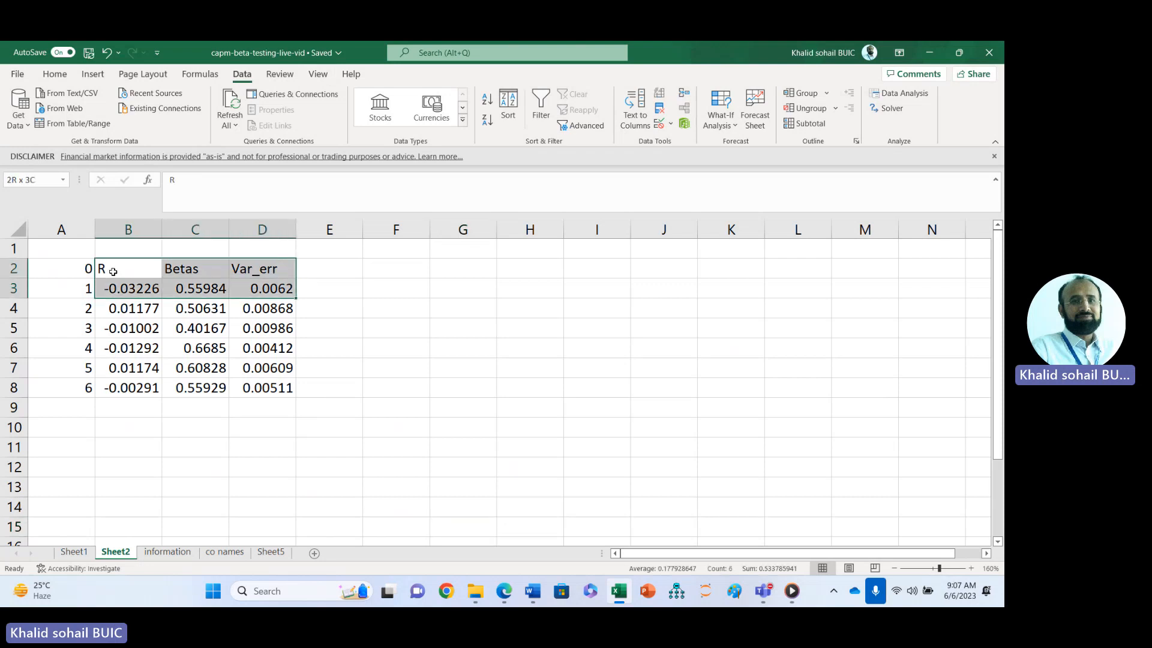
key(ctrl+c)
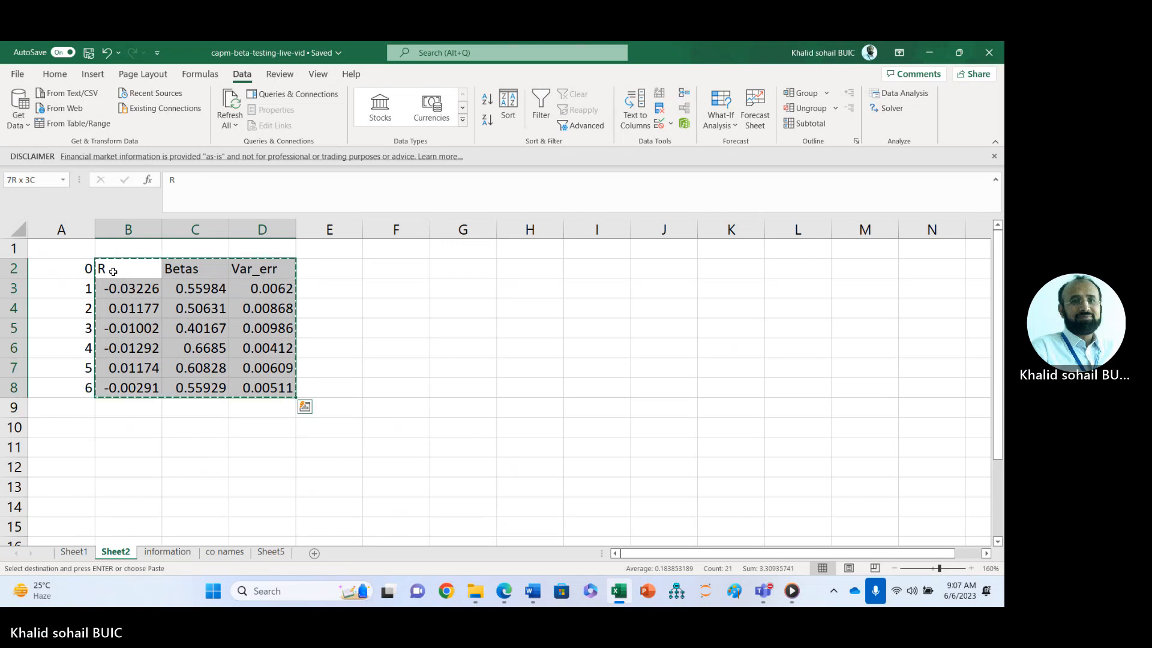
click(404, 269)
key(ctrl+v)
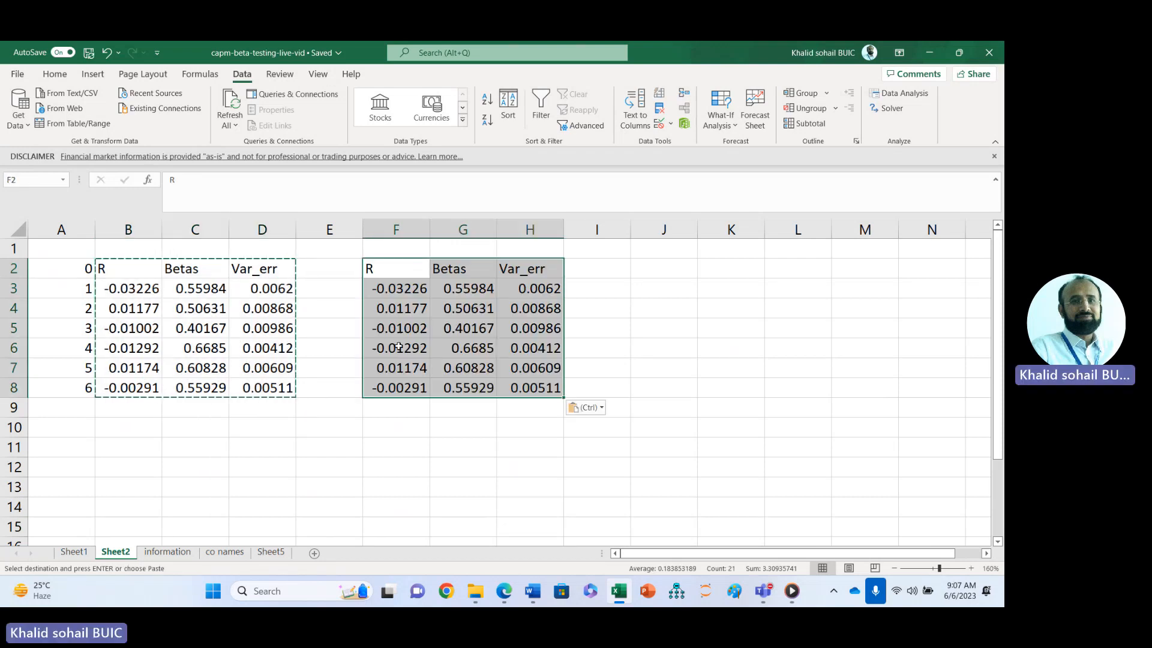
click(396, 388)
Delete column D so the first table keeps only R and Betas.
click(262, 229)
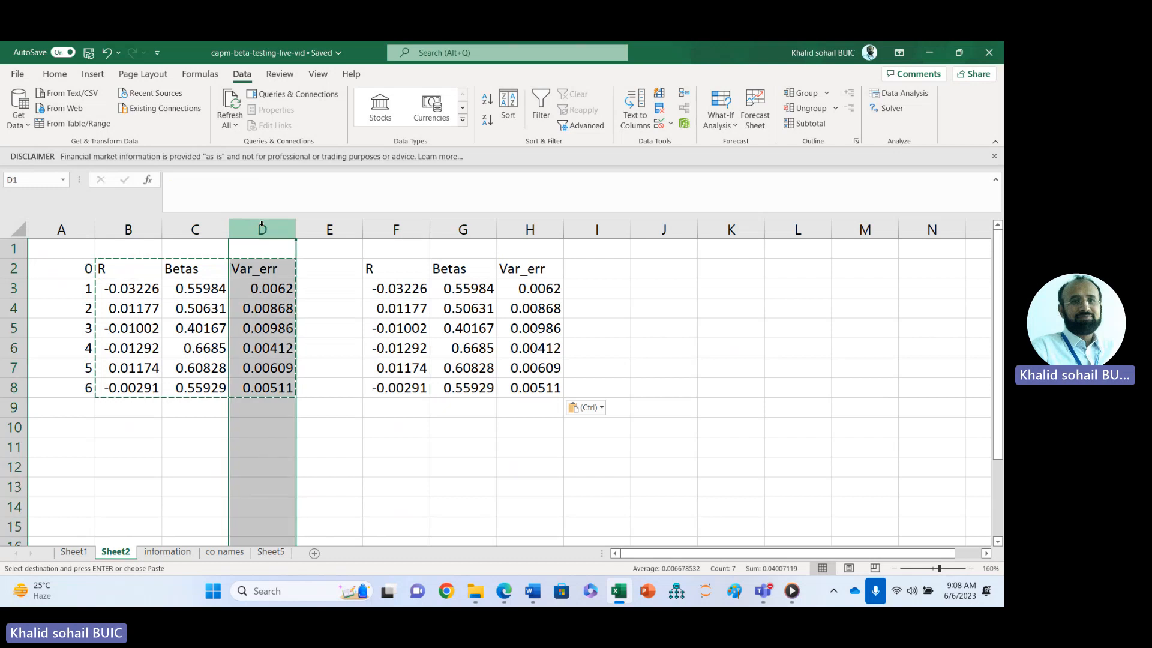
right_click(262, 230)
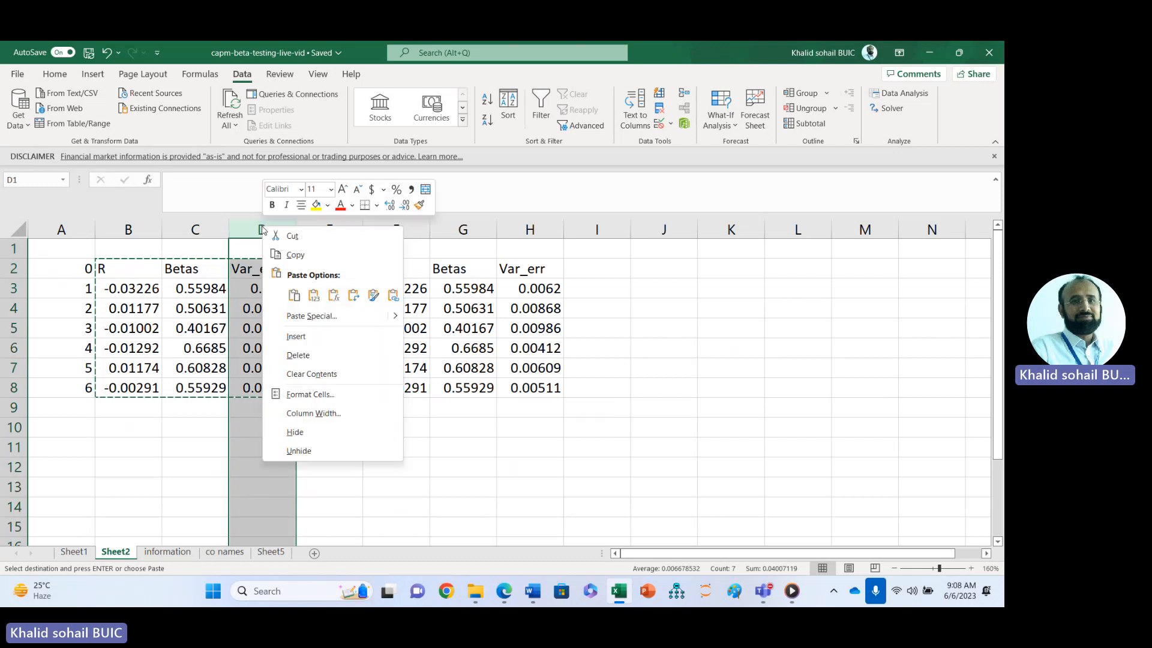
click(306, 355)
click(150, 272)
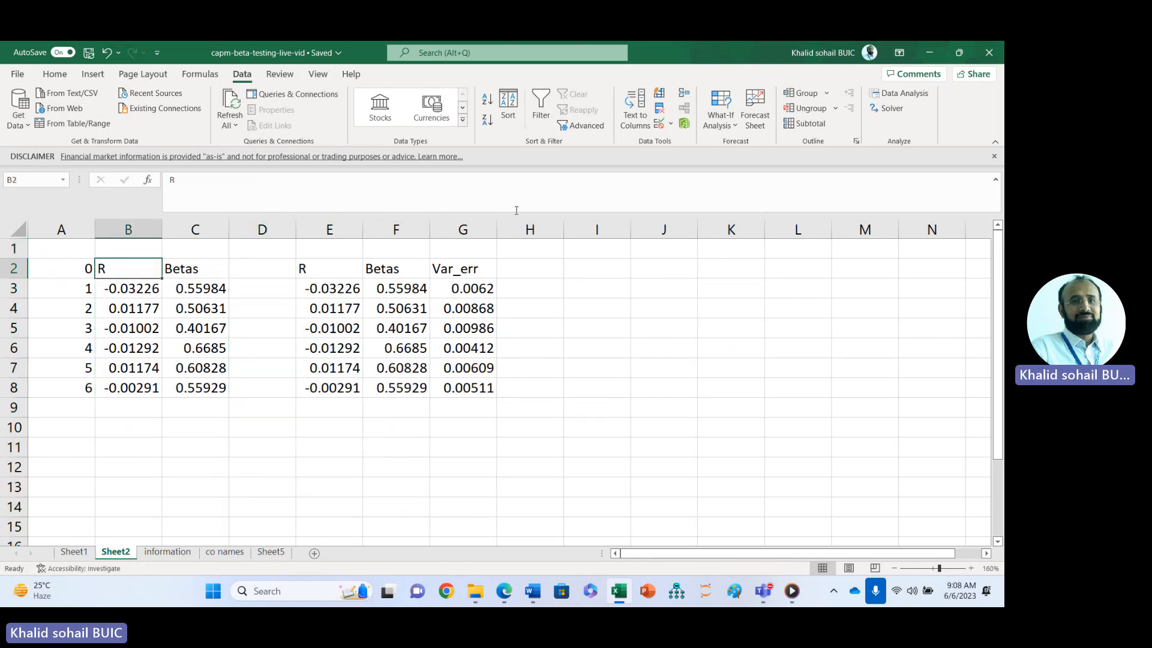
Insert a blank column between Betas and Var_err in the second table.
click(463, 223)
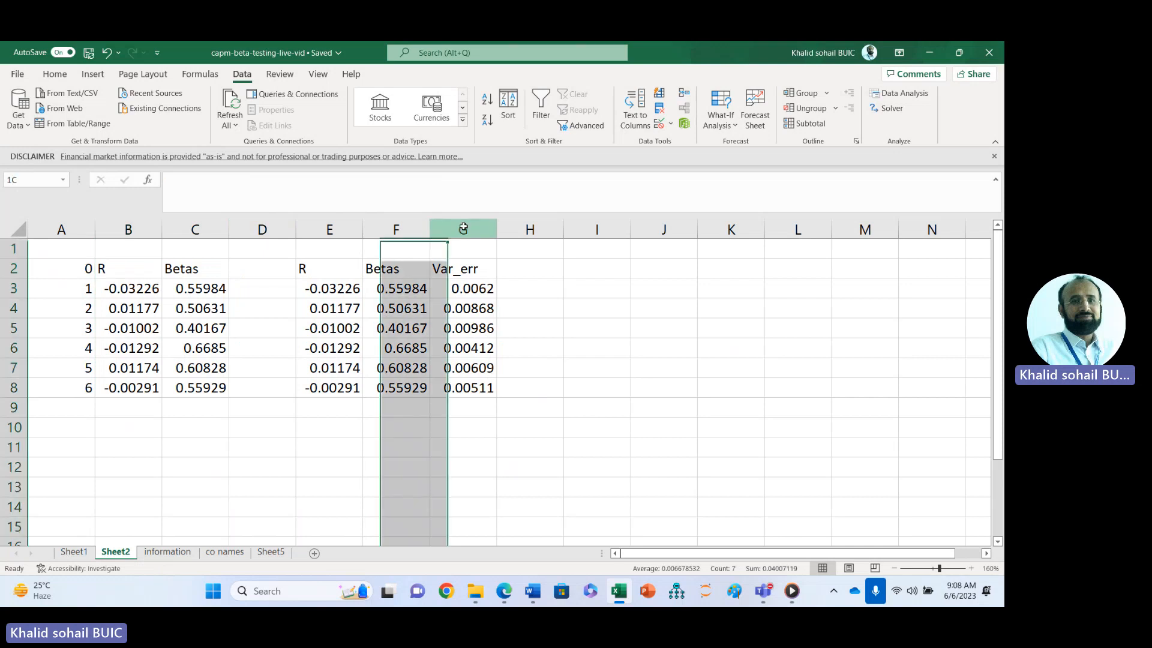
right_click(464, 227)
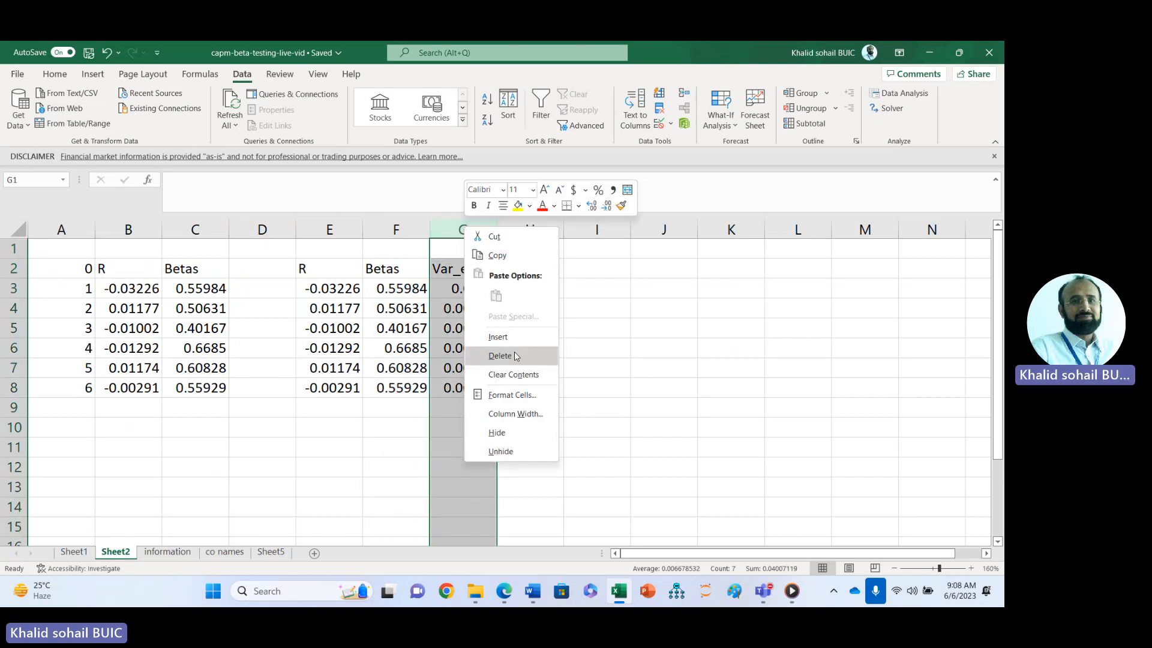
click(497, 337)
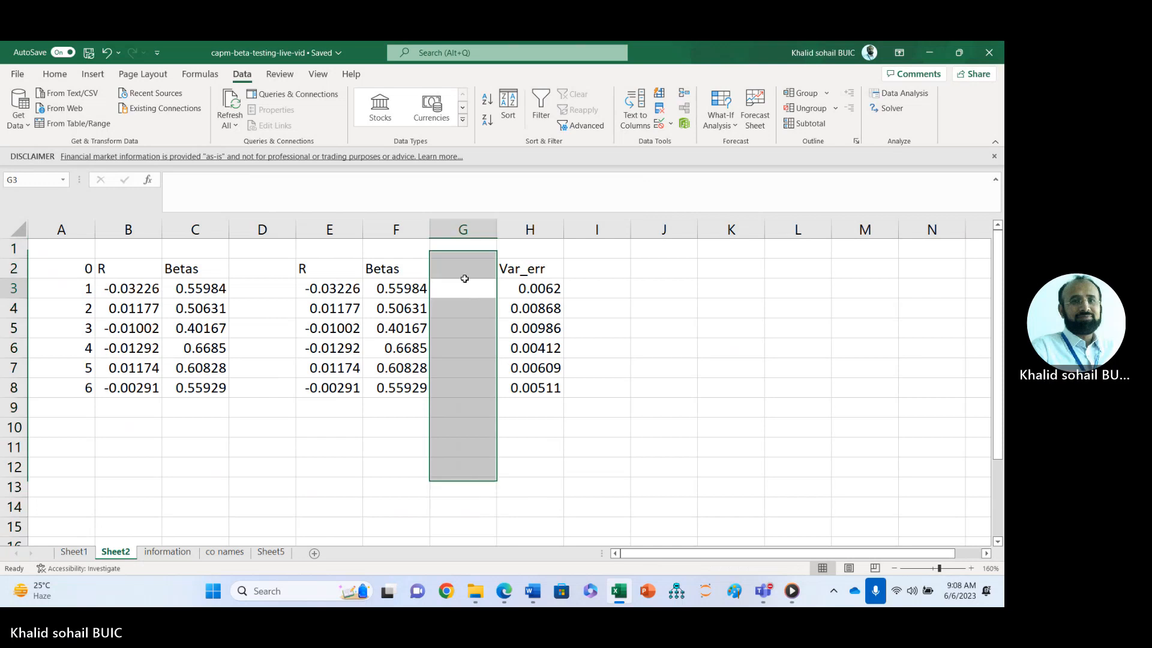
Enter the header Beta_sqr for the blank column and place it in G2.
click(465, 282)
text(Beta)
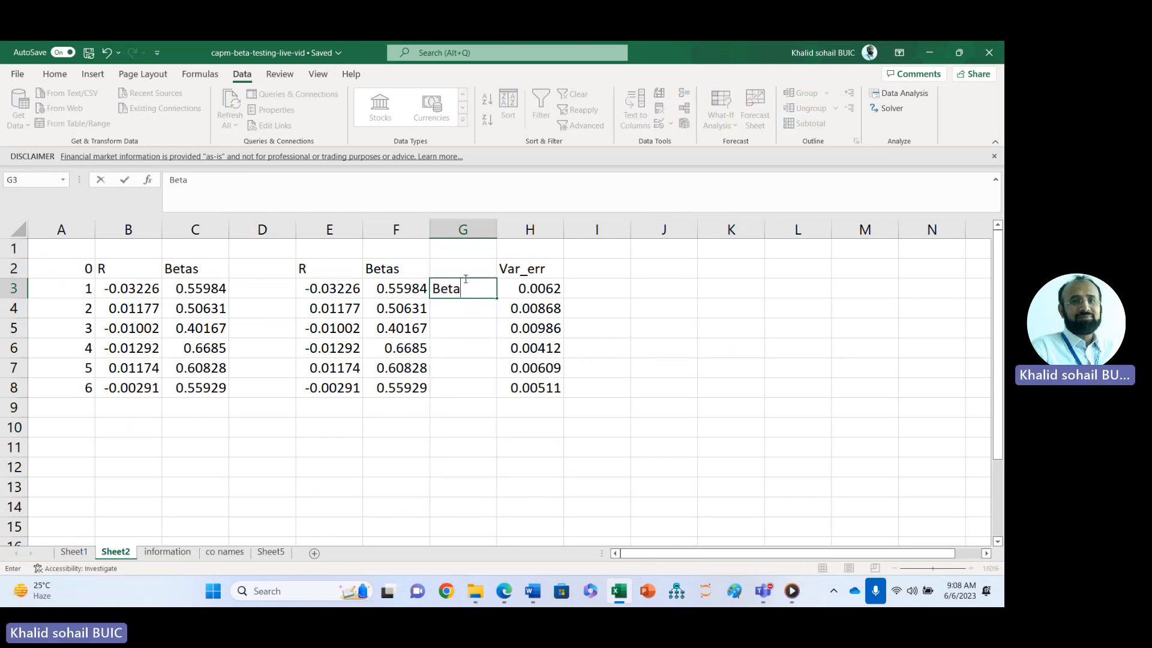
text(_sqr)
key(Return)
key(Up)
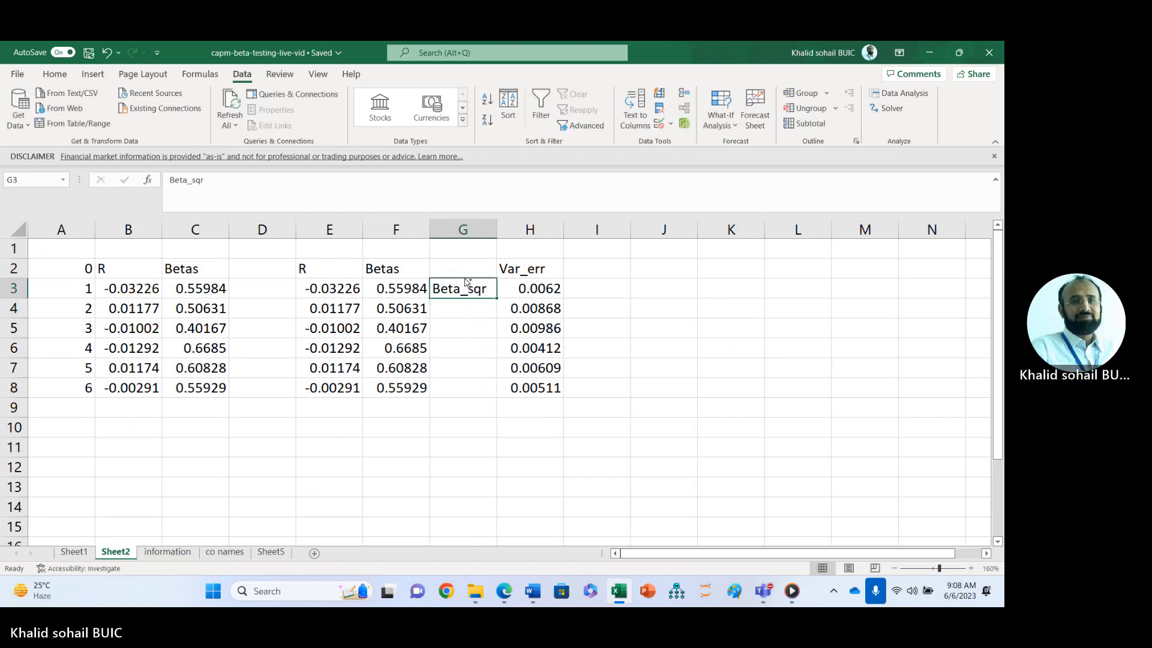
key(ctrl+x)
key(Up)
key(ctrl+v)
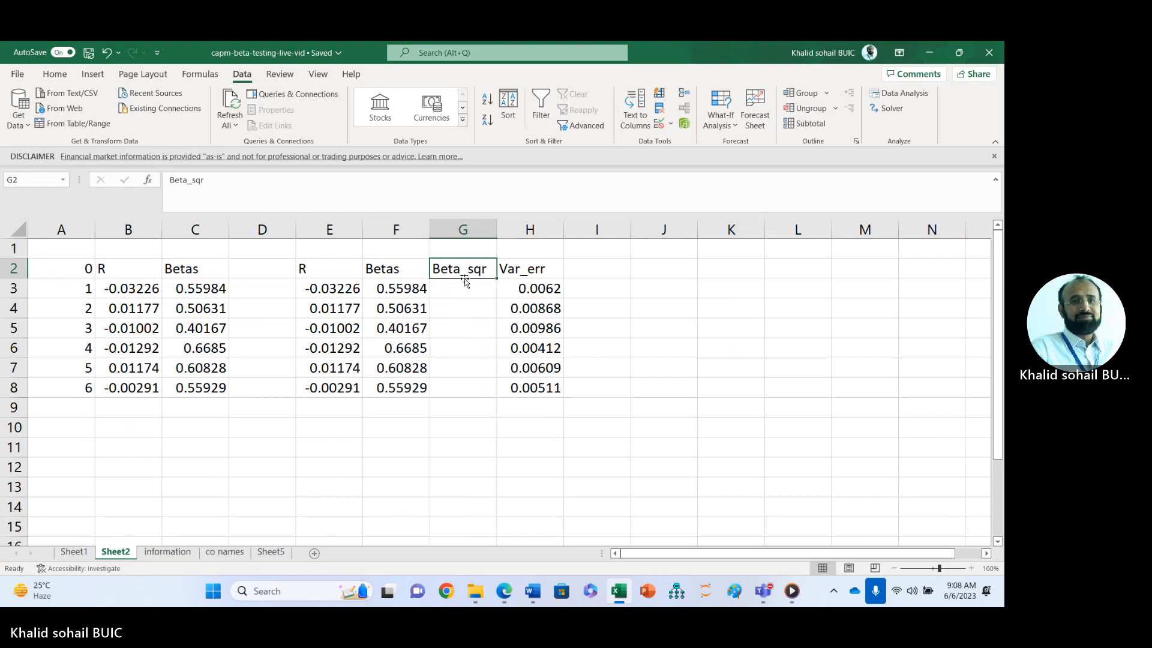
Square the first beta in G3 with =F3^2 and fill the formula down to G8.
key(Down)
text(=)
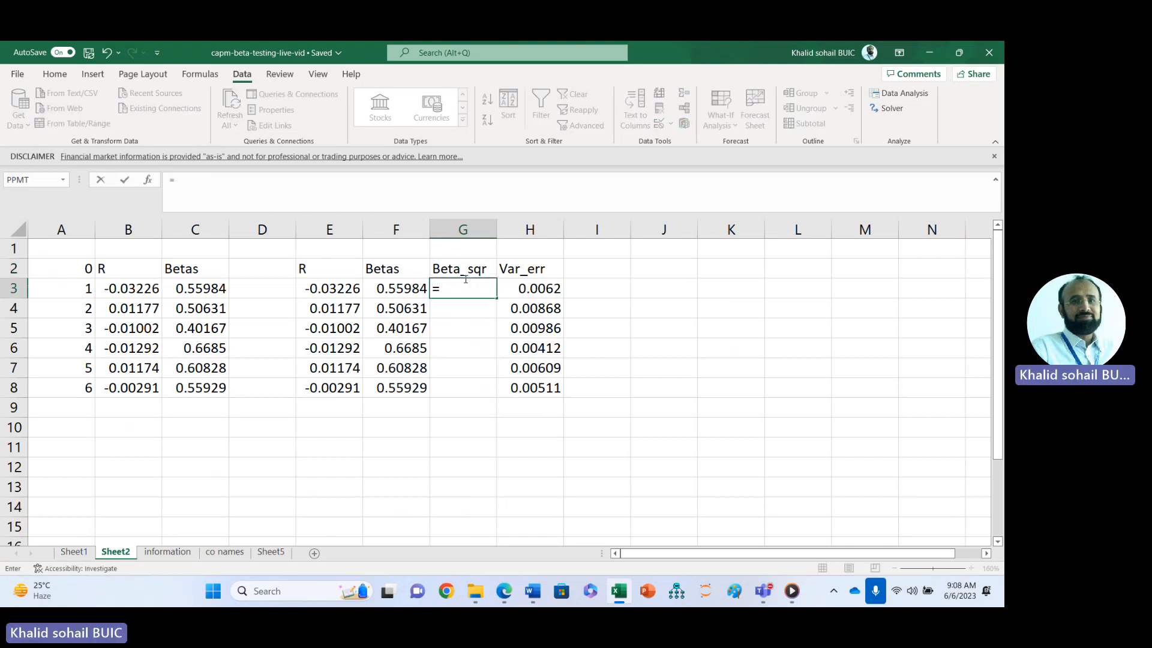
key(Left)
text(^)
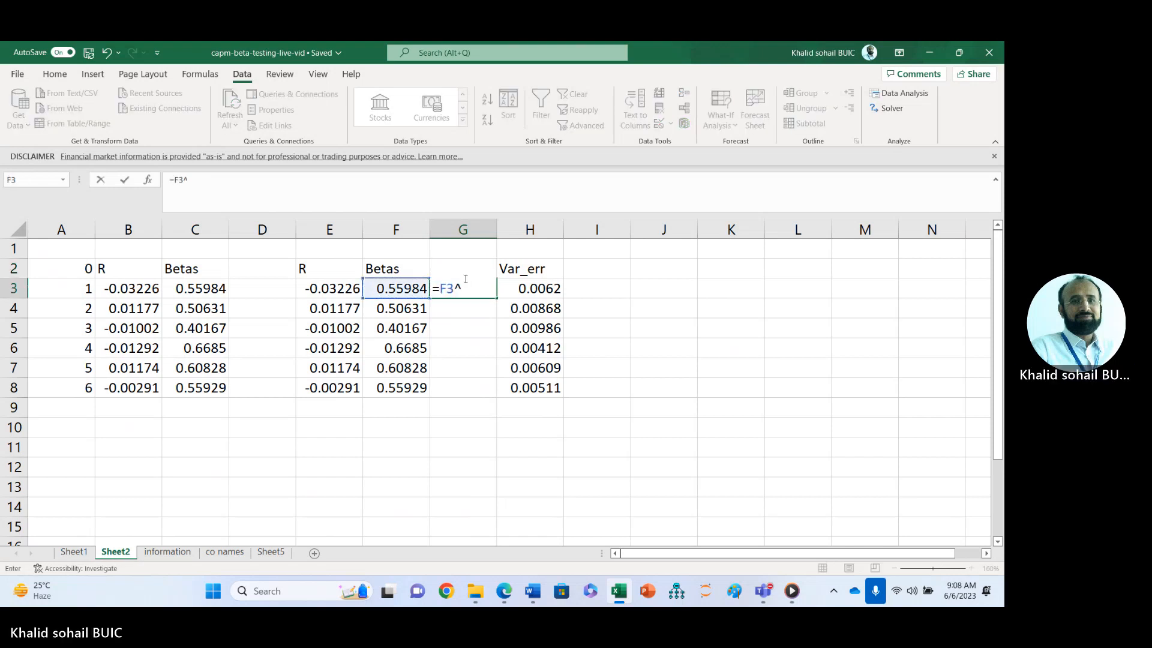
key(Return)
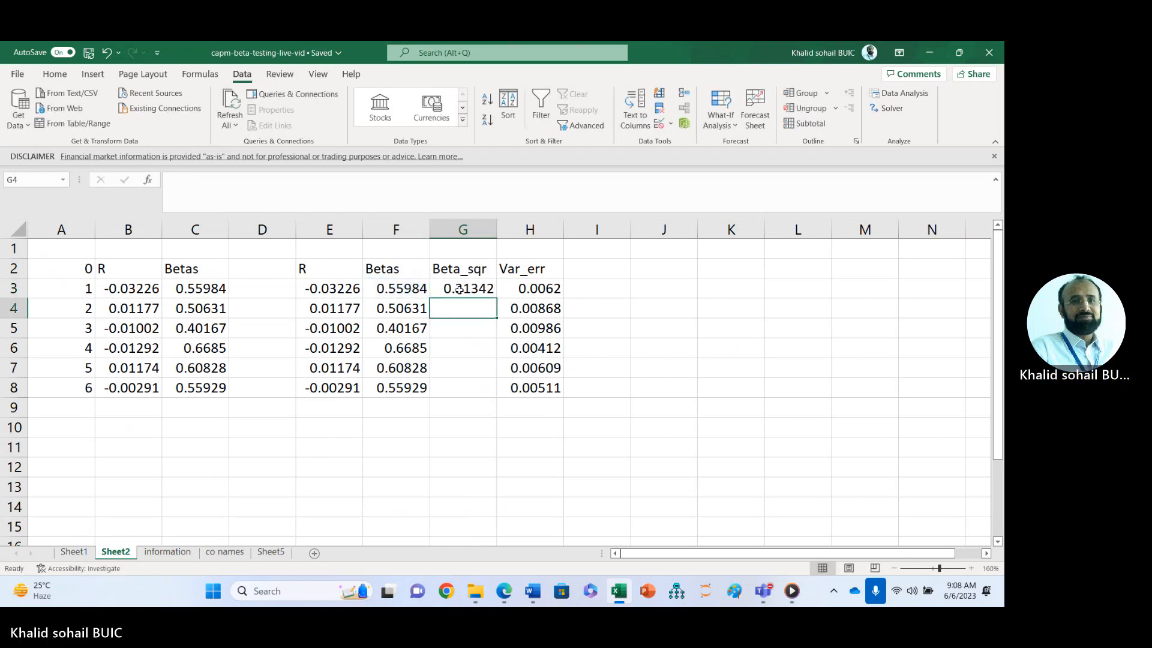
click(459, 290)
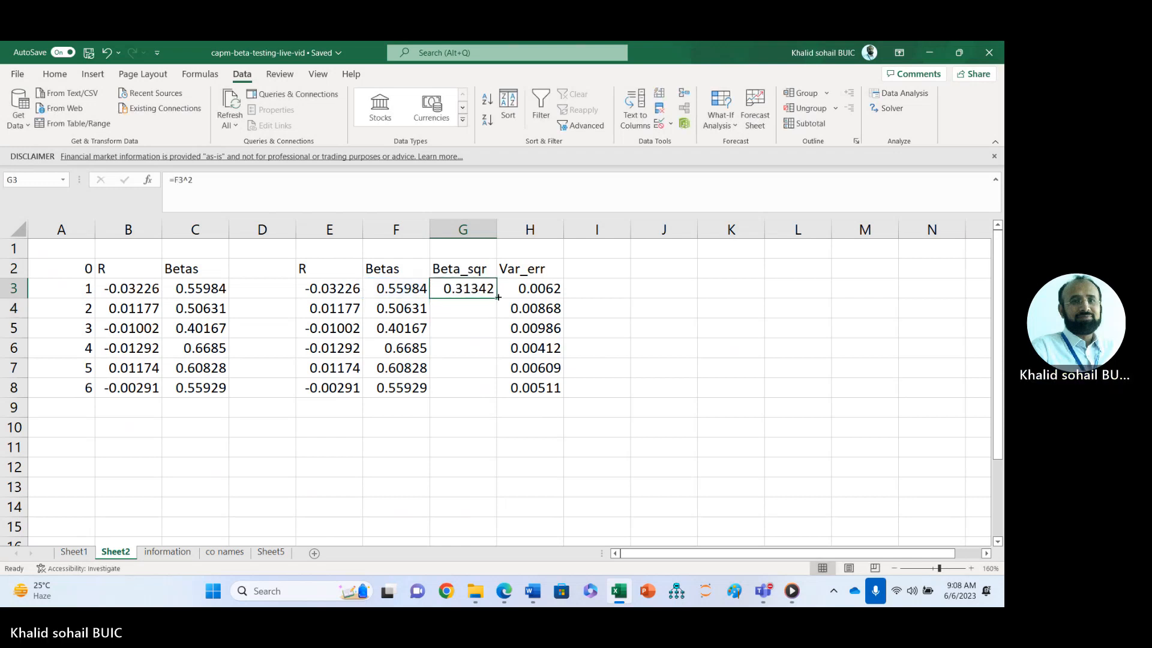
double_click(498, 296)
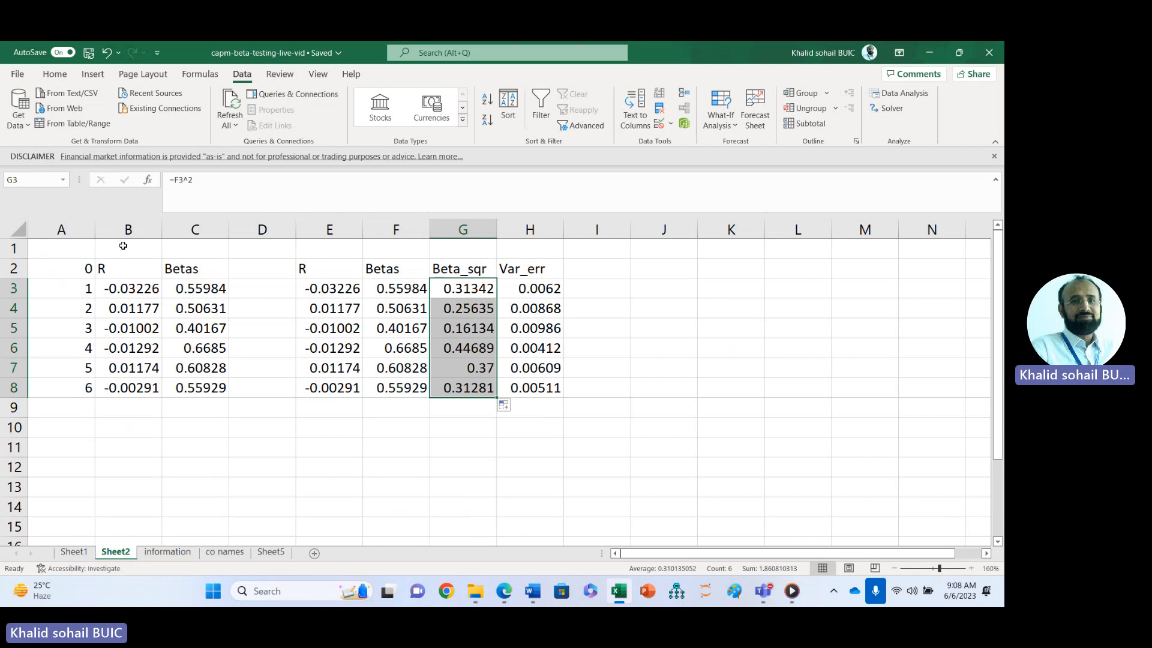
click(80, 249)
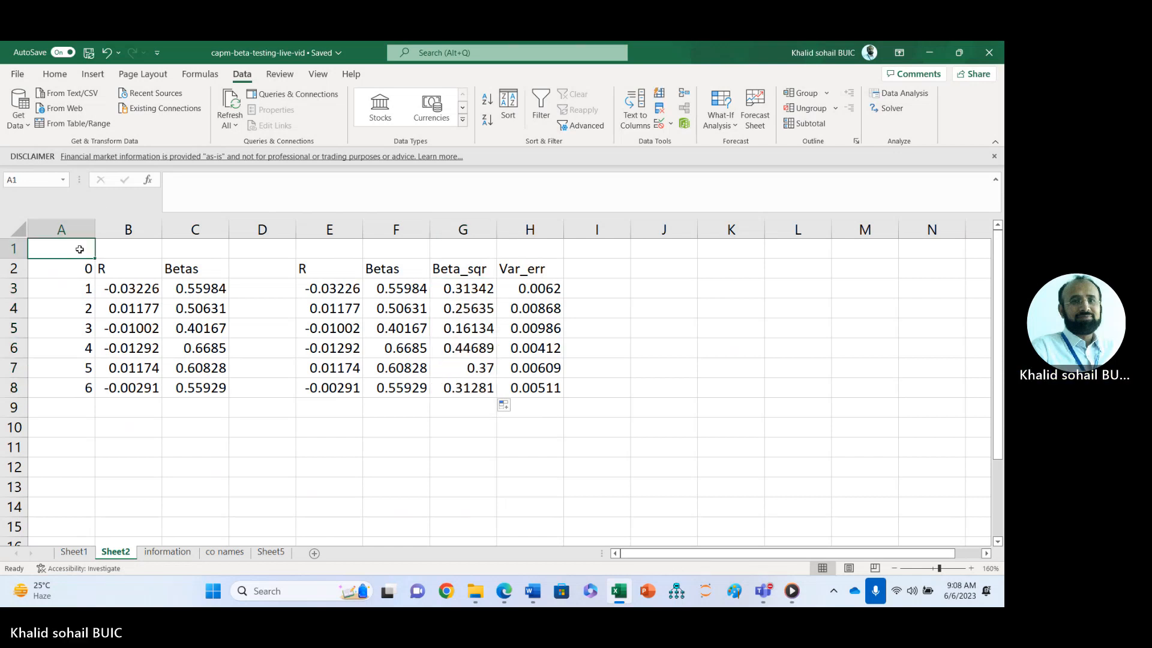
Label the first table Part 1 in A1 and the second table Part-2 in E1.
text(Part )
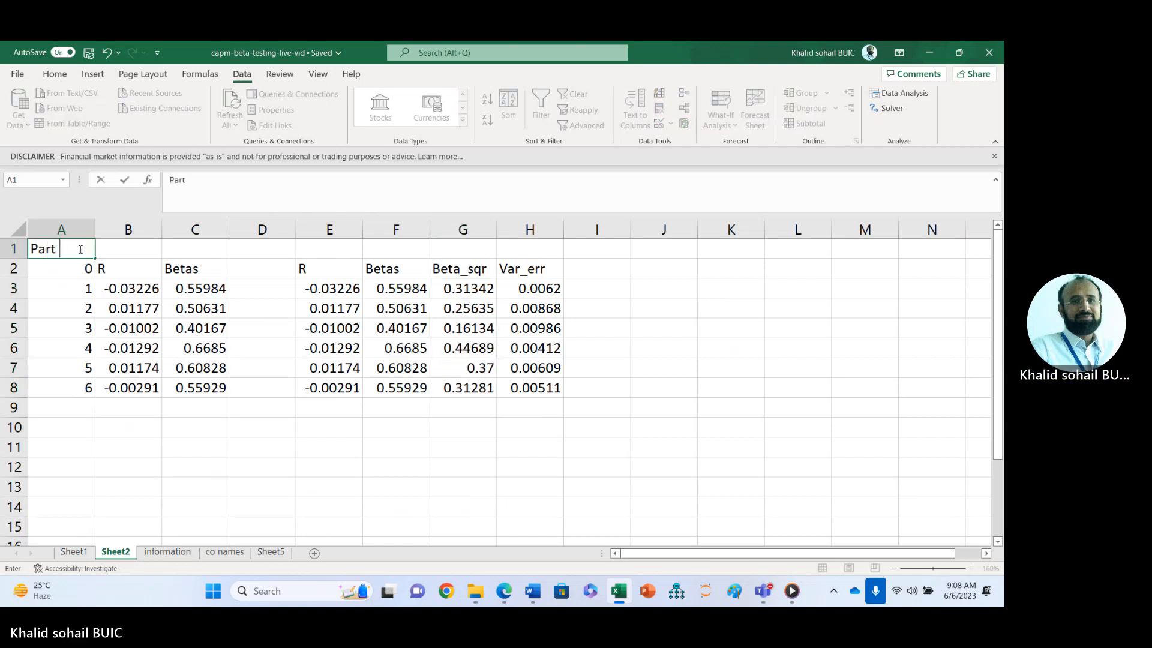
text(1)
key(Return)
click(305, 252)
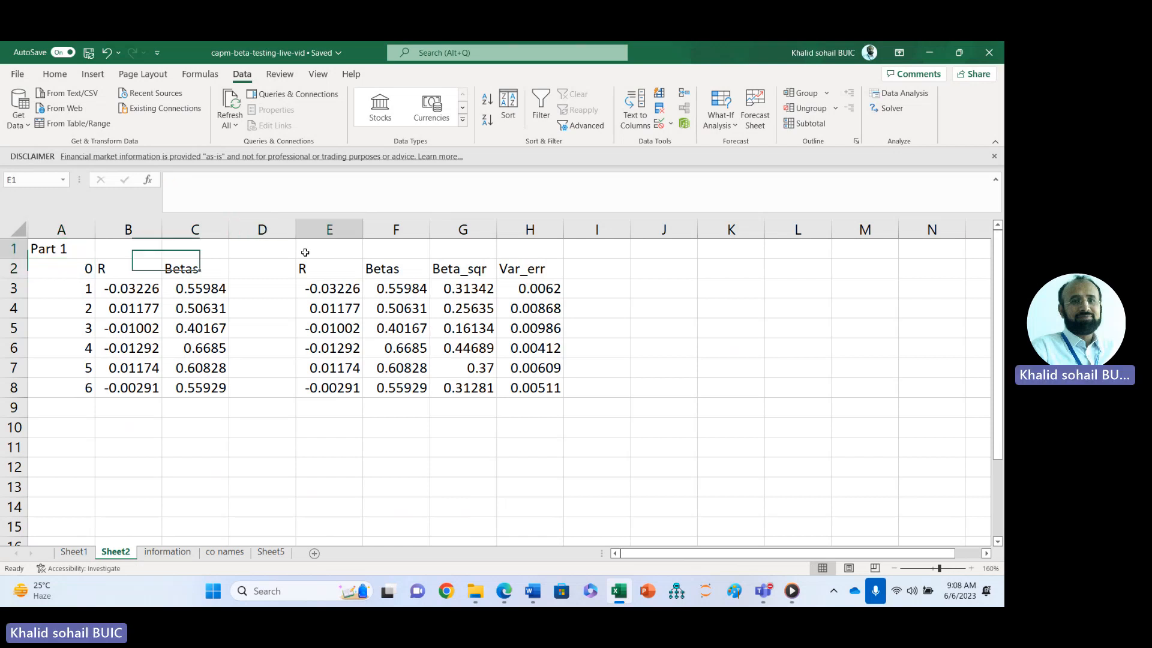
text(Part)
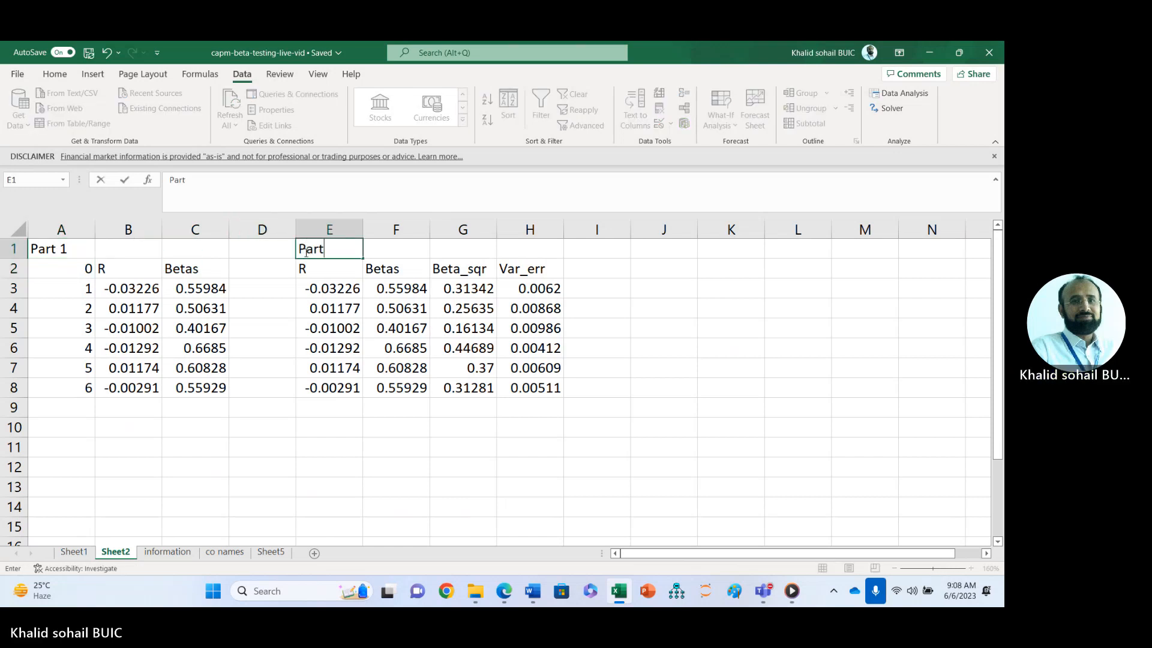
text(-2)
key(Return)
click(261, 405)
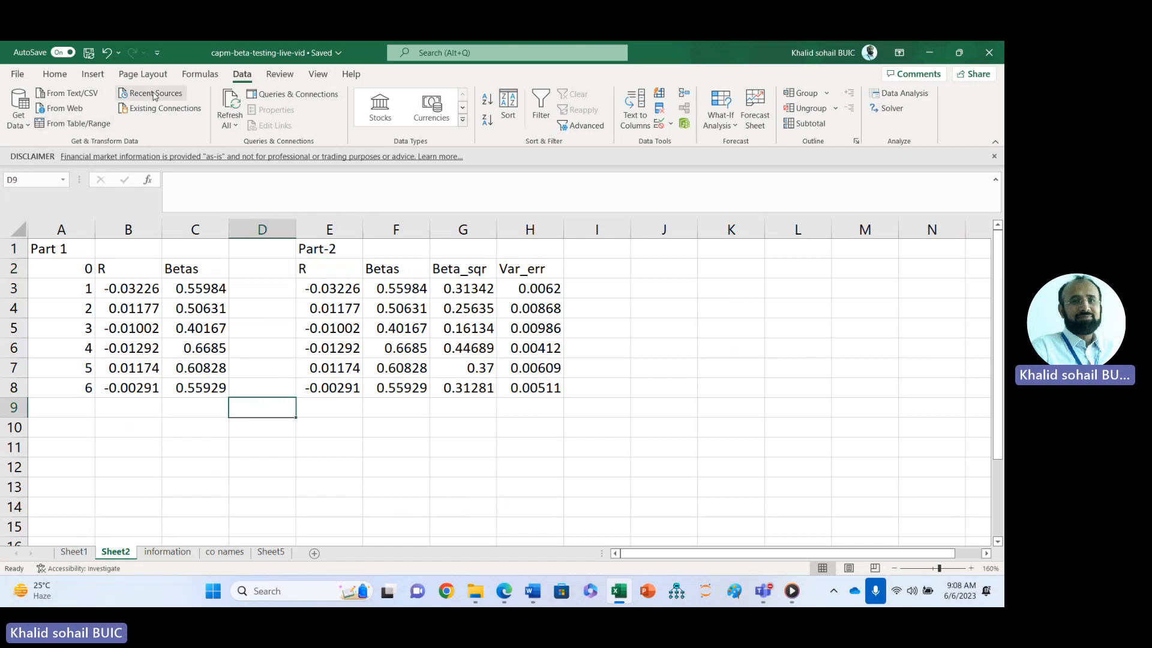
Start a Regression analysis with the Part 1 returns B2:B8 as Y range and the betas C2:C8 as X range.
click(895, 95)
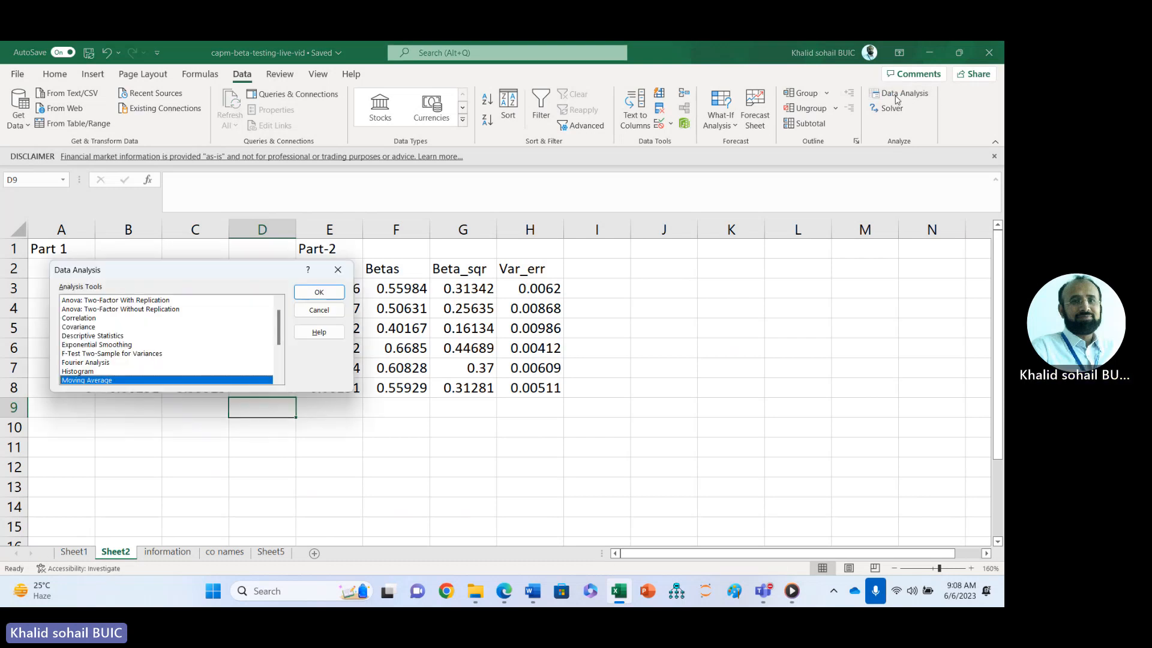
key(Down)
key(Down)
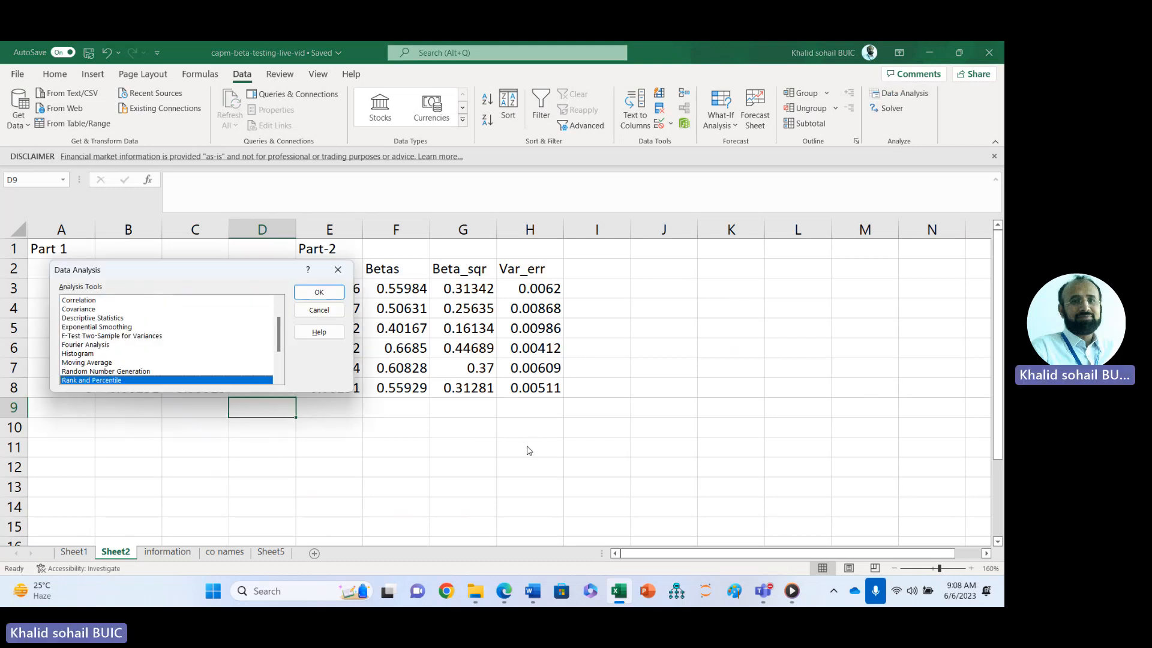
key(Down)
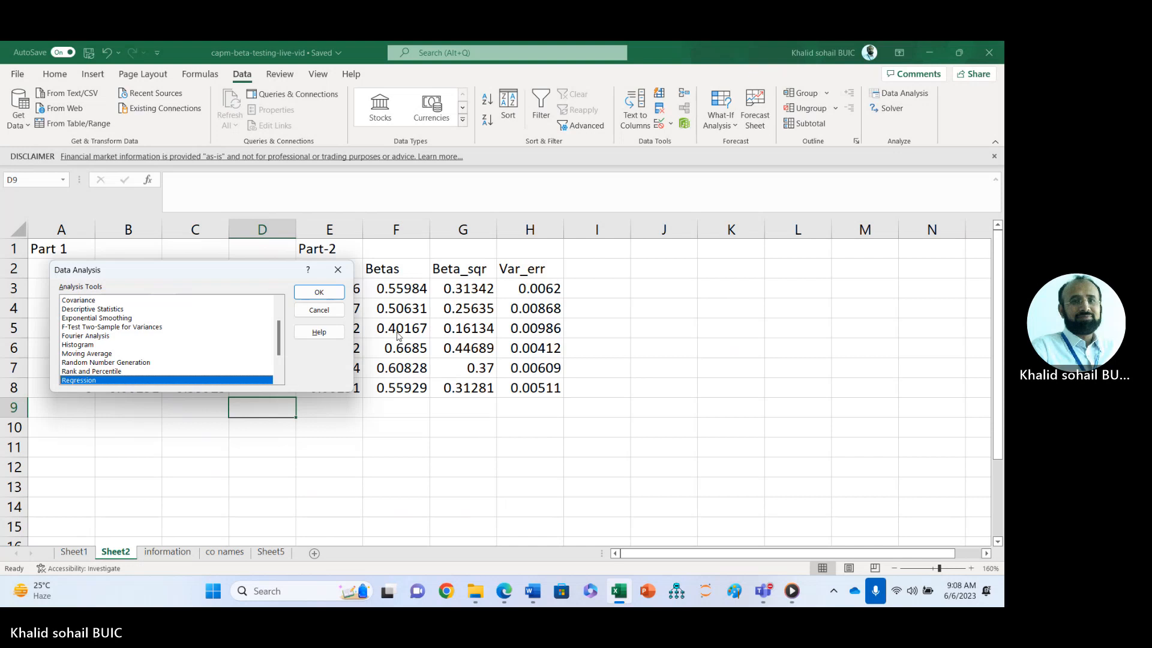
click(318, 292)
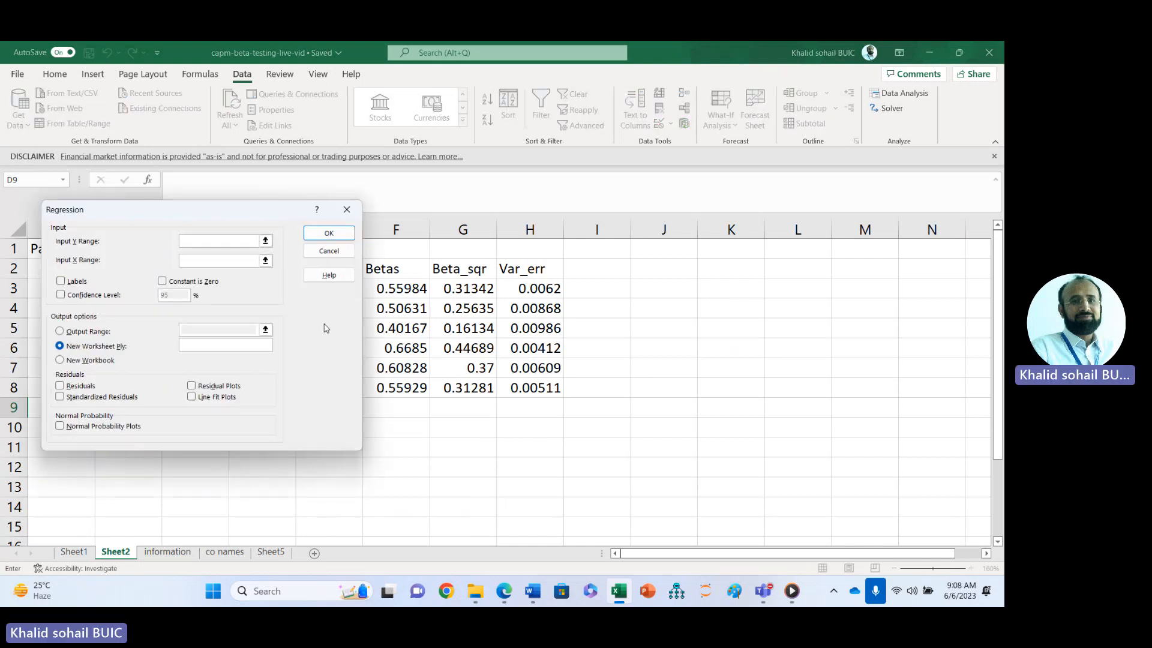
drag(255, 209, 744, 248)
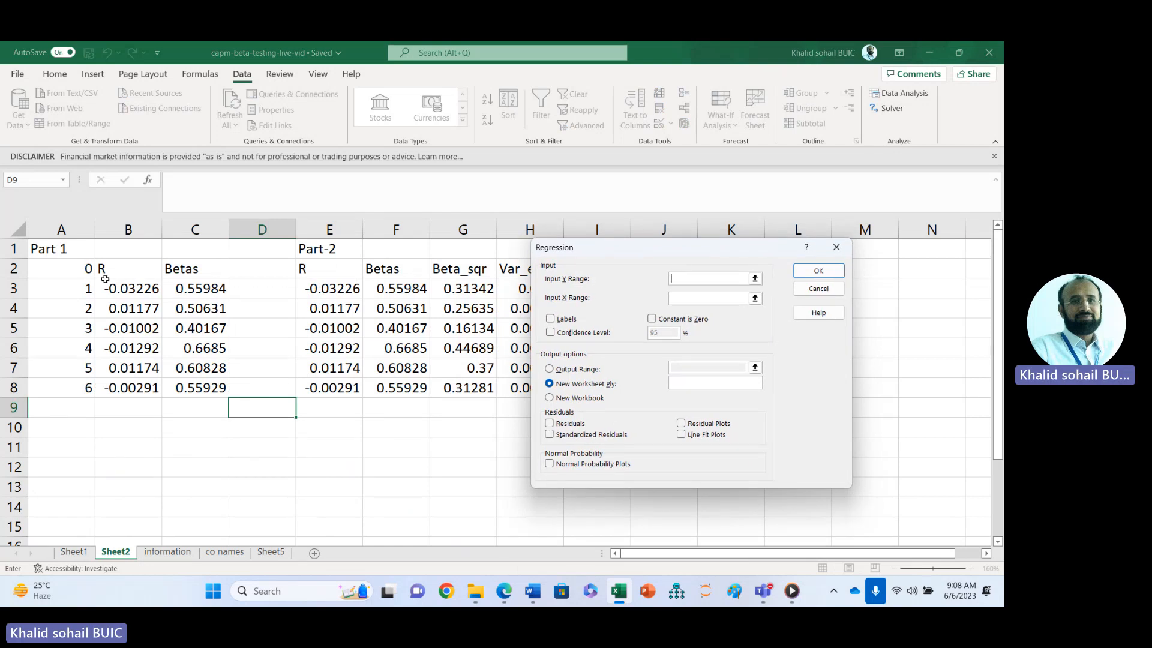
drag(104, 269, 124, 387)
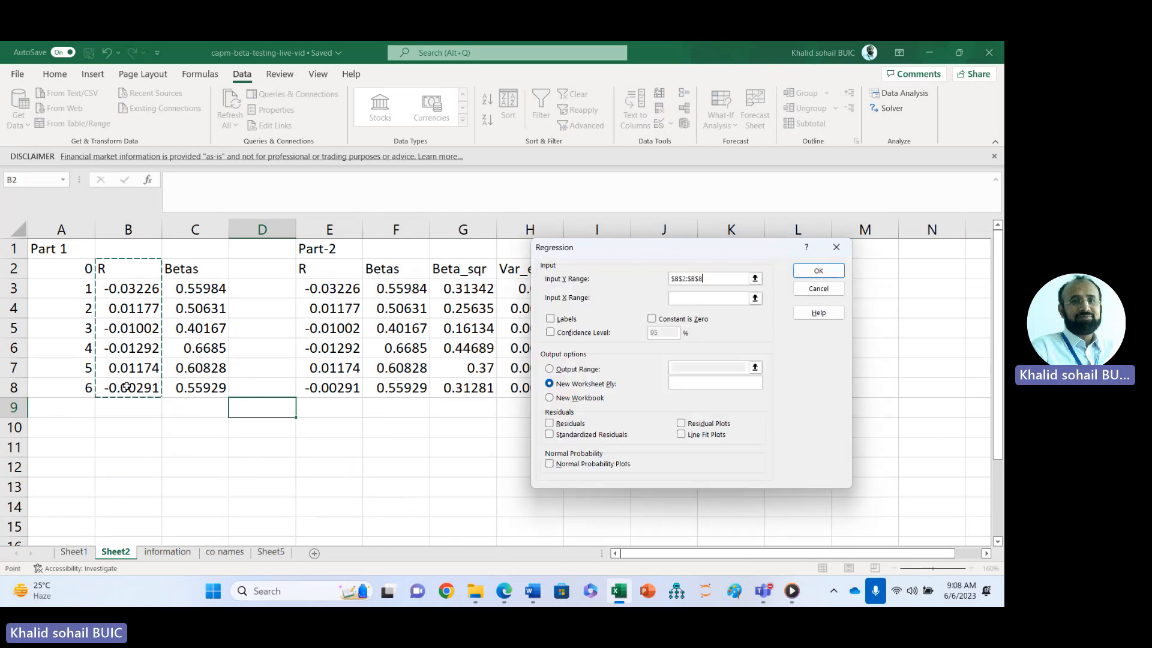
click(684, 299)
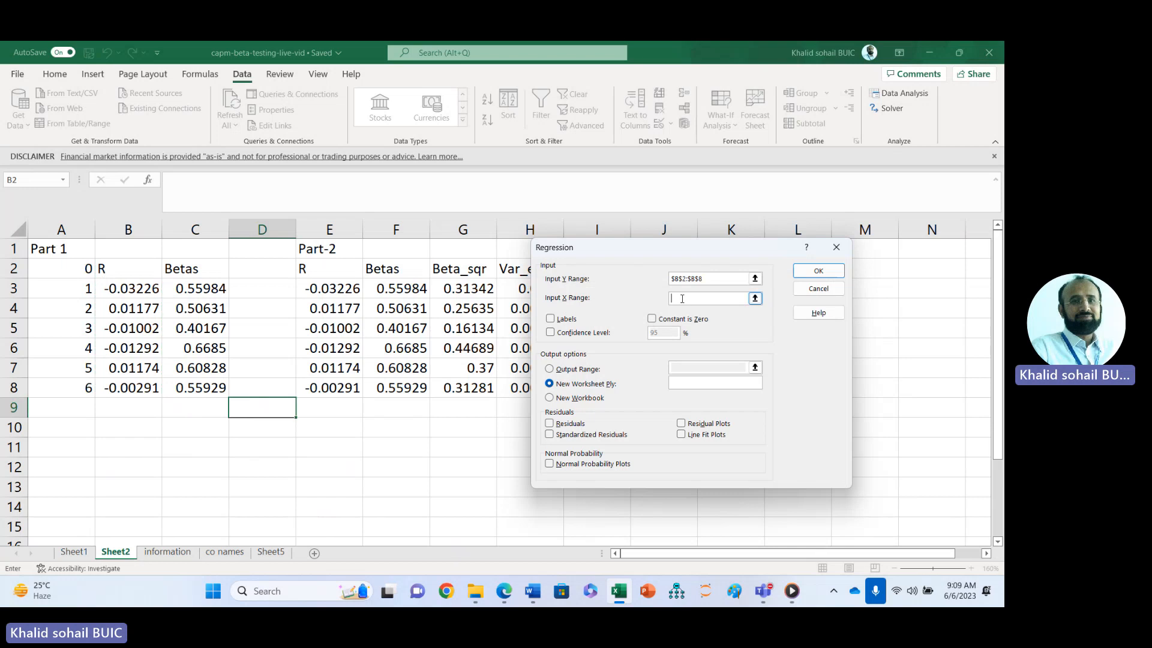
drag(192, 268, 203, 382)
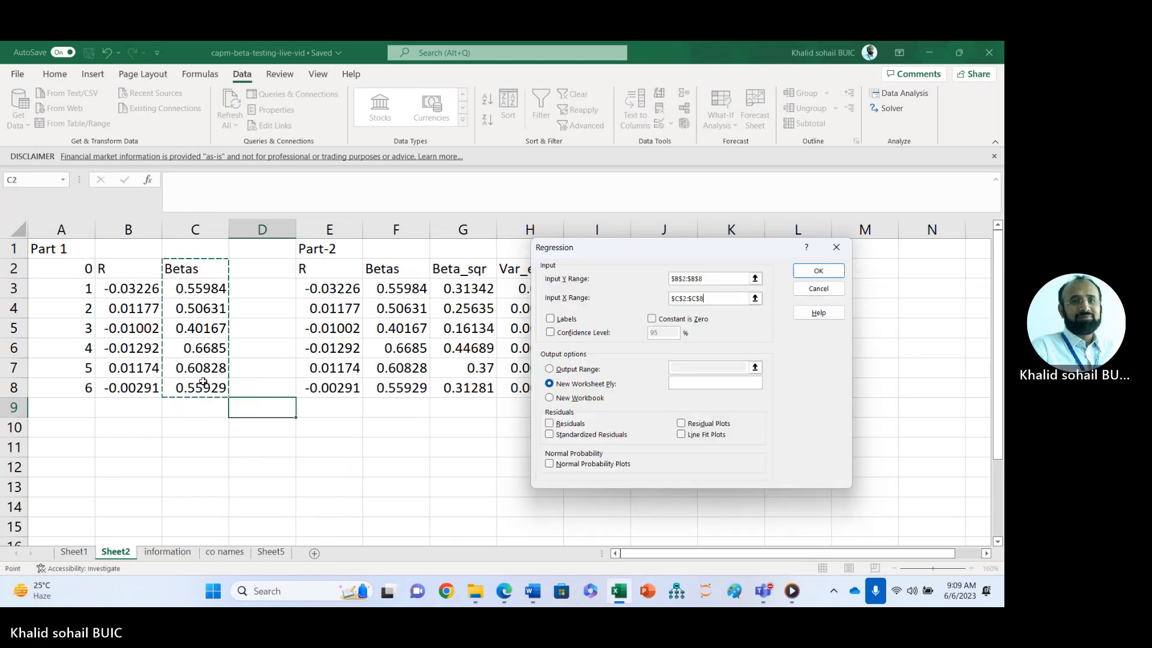
Include labels and a 95% confidence level, set the output range to A10, and run the Part 1 regression.
click(550, 319)
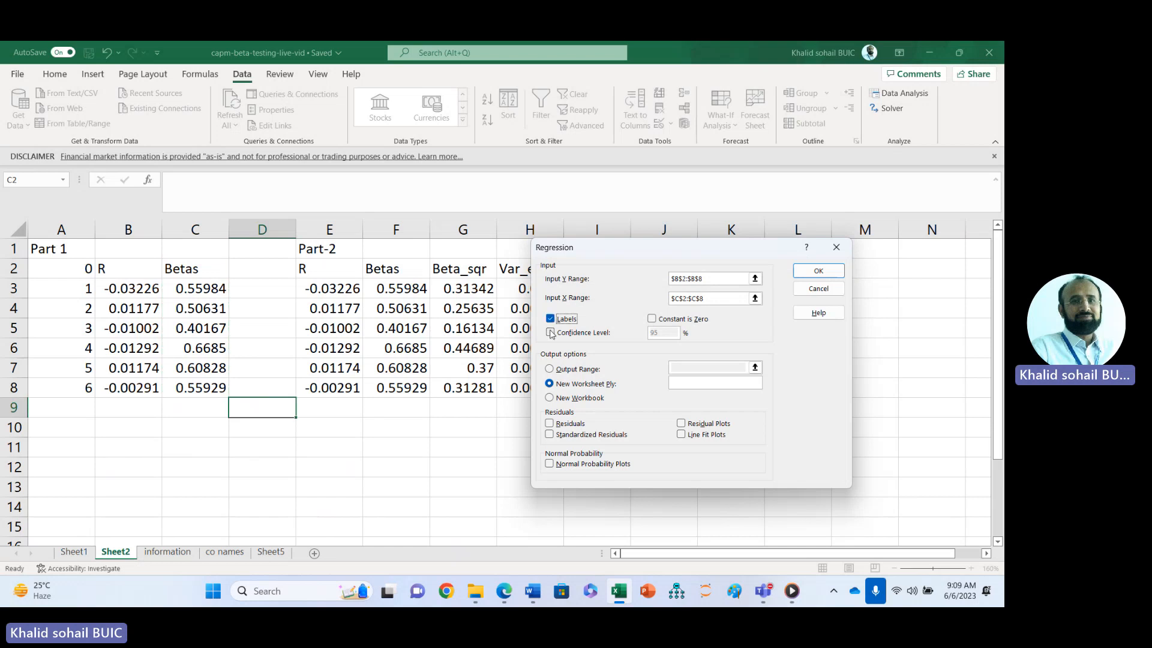
click(551, 332)
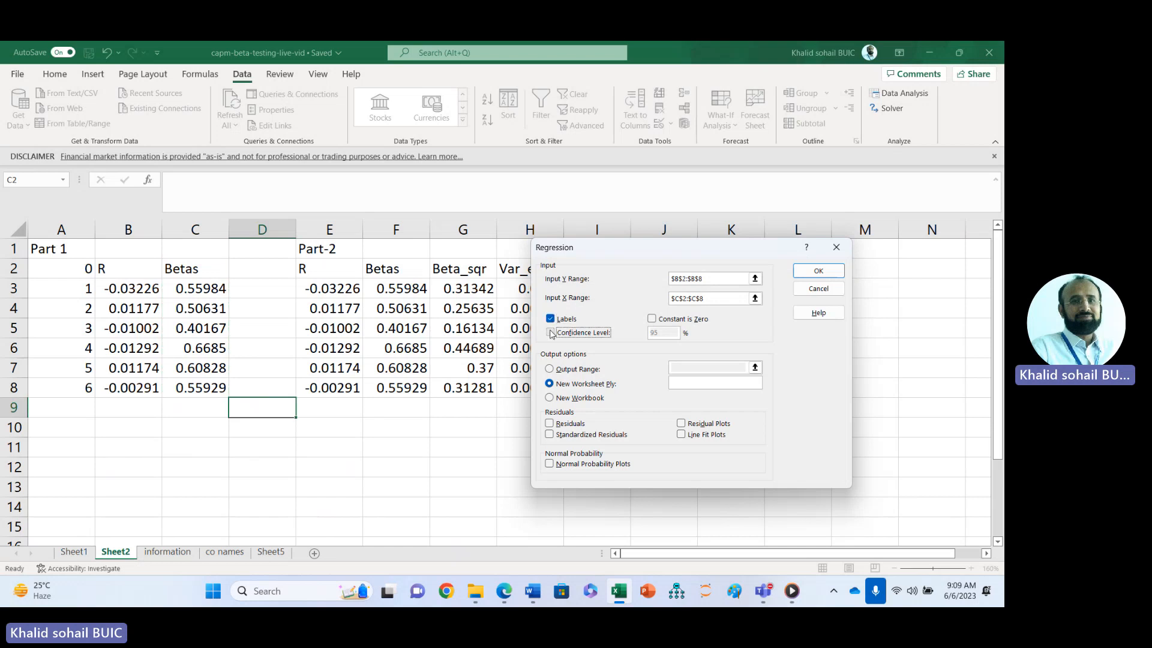
click(548, 367)
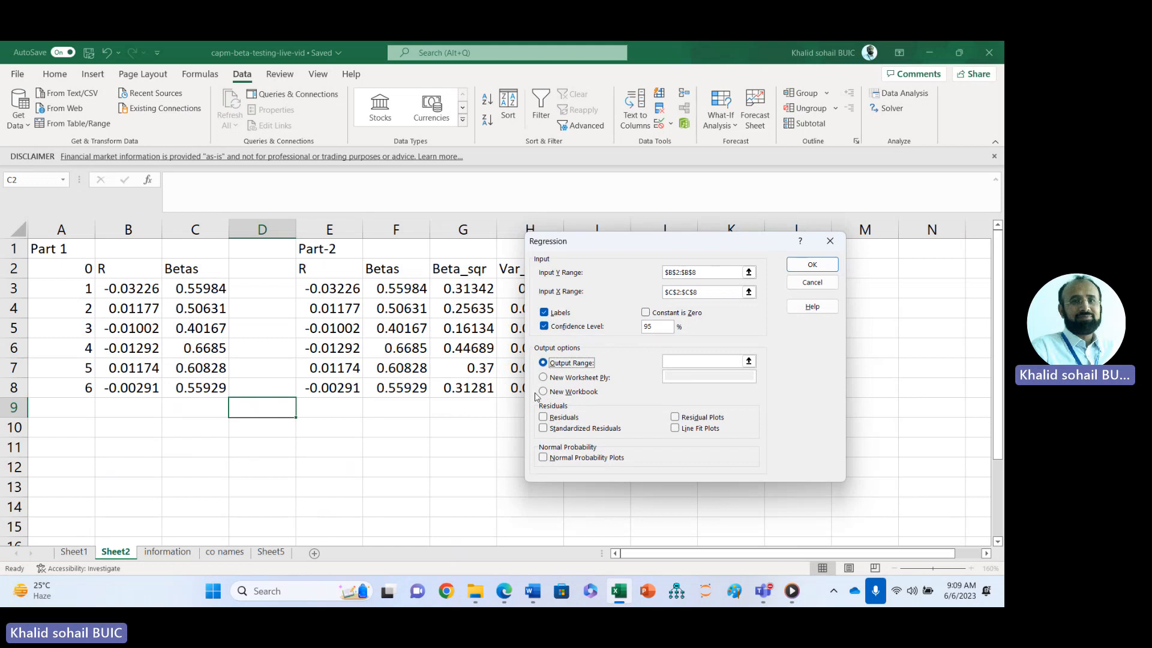
click(667, 363)
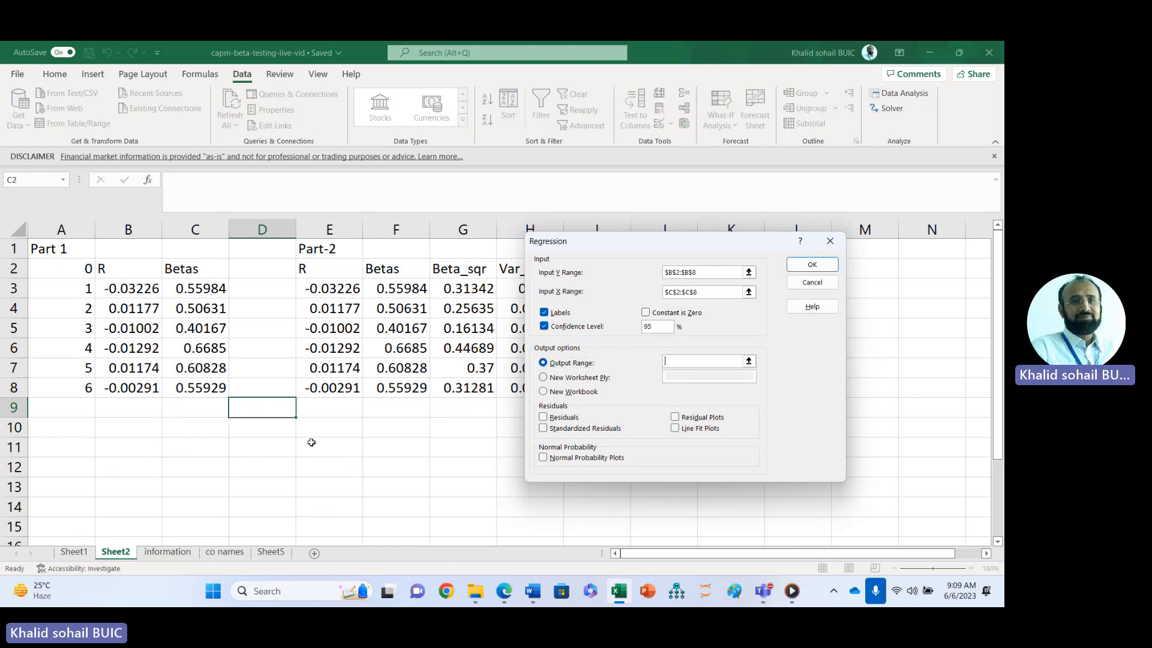
click(67, 427)
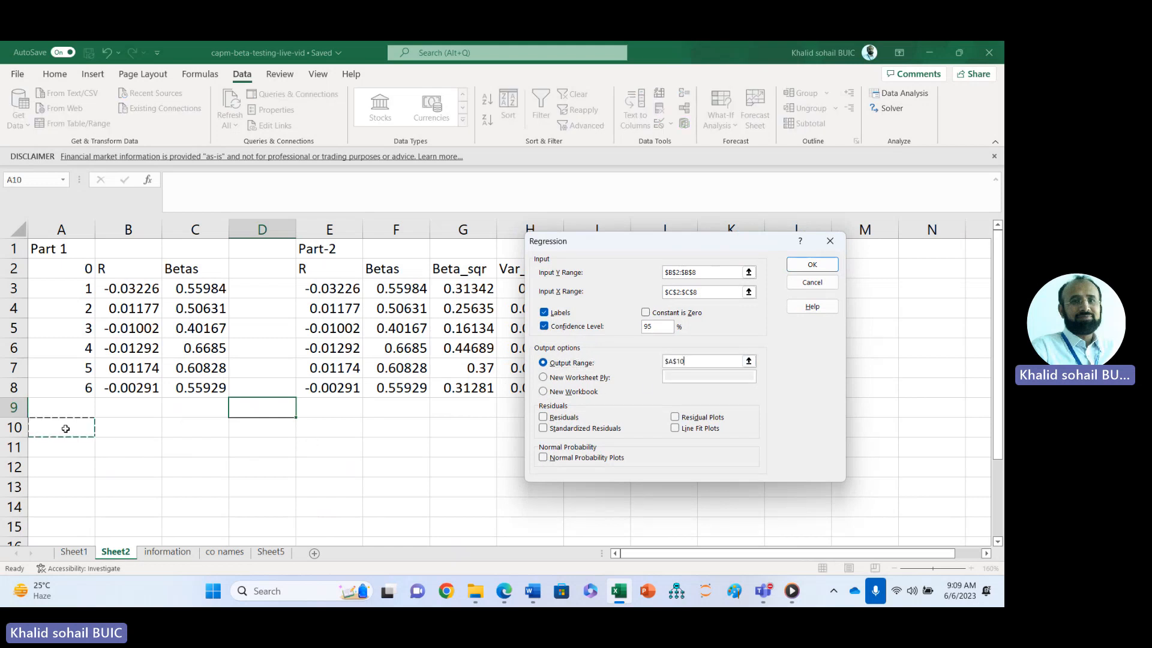
click(824, 267)
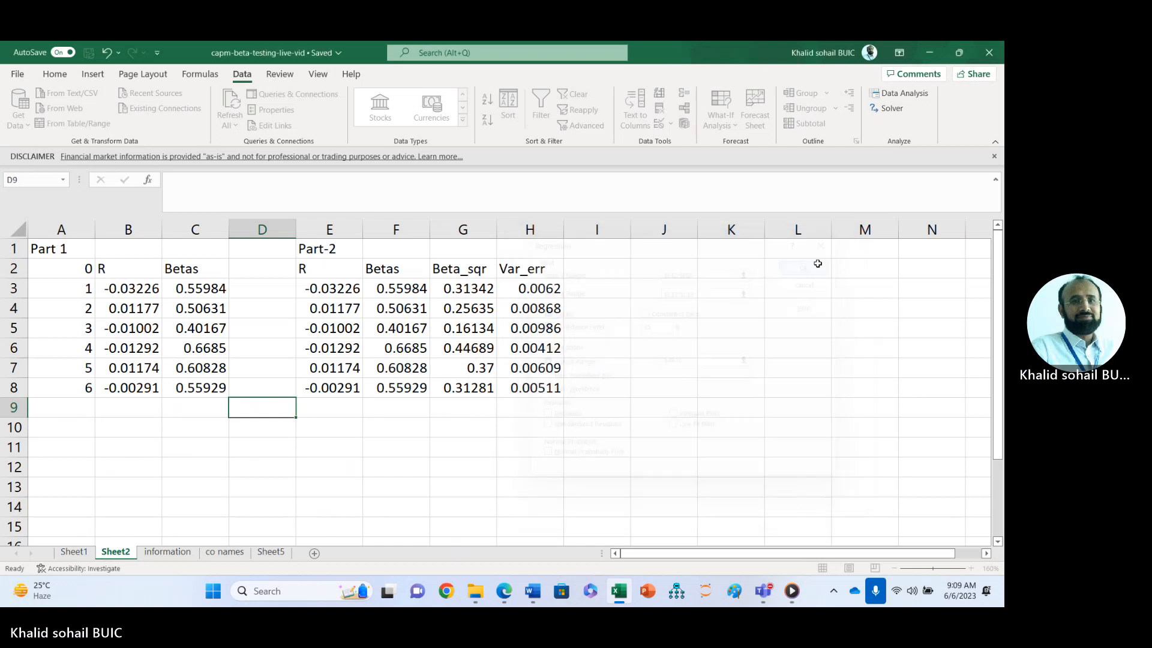
click(756, 347)
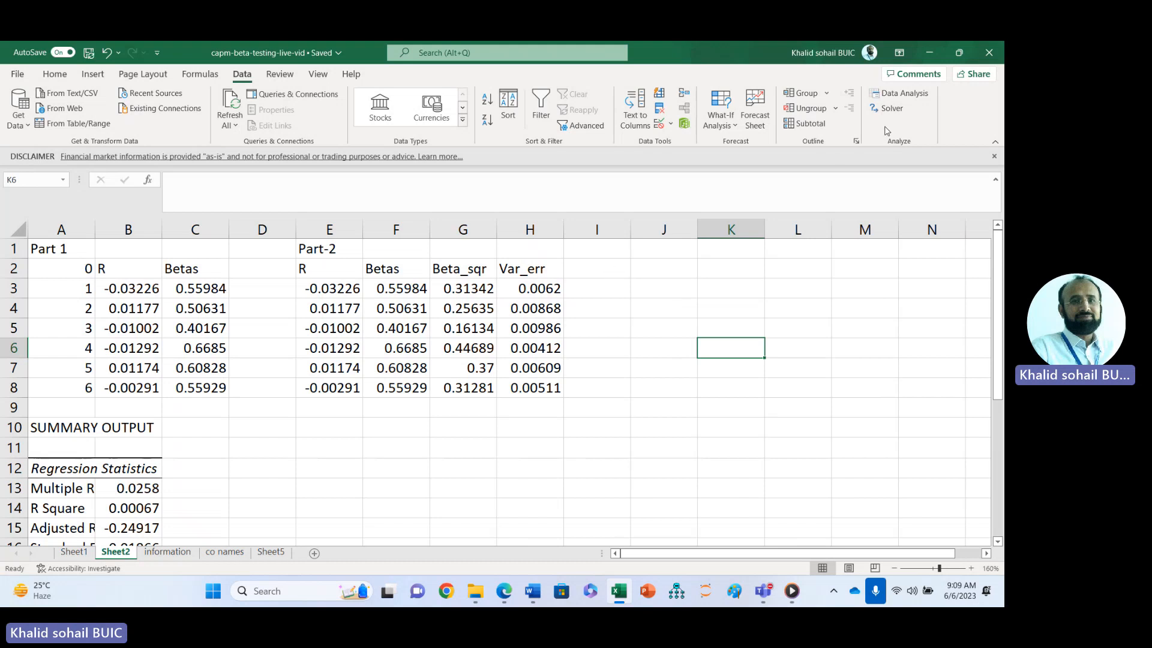
Start a second Regression analysis with Y range E2:E8 and X range F2:H8 covering Betas, Beta_sqr and Var_err.
click(895, 96)
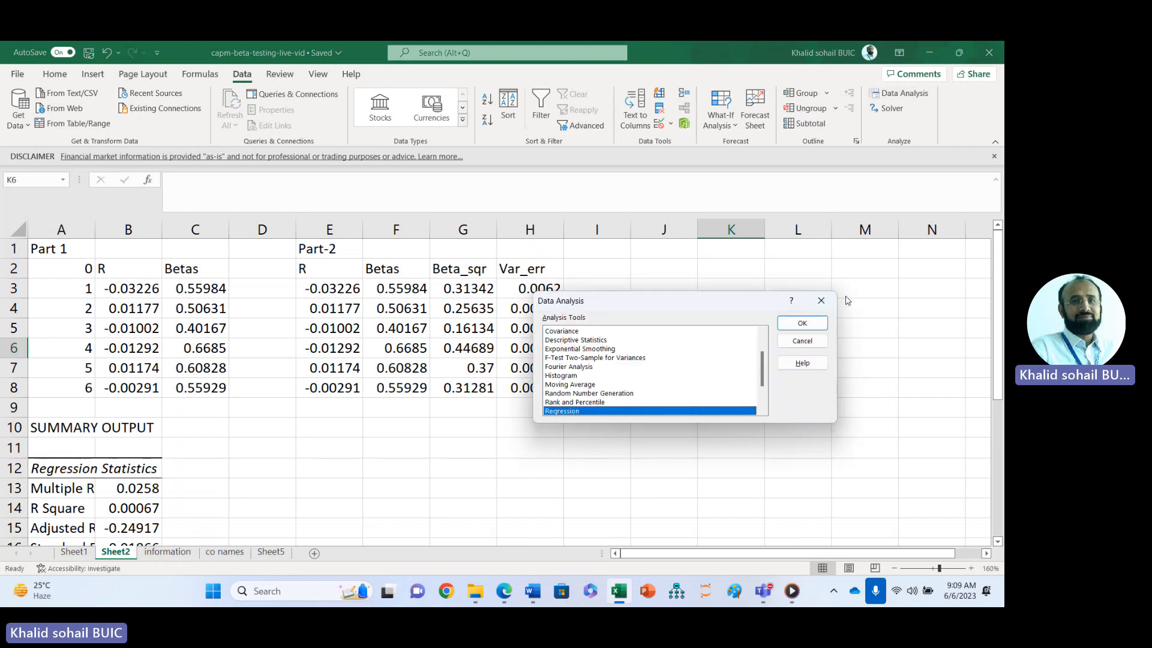
click(801, 322)
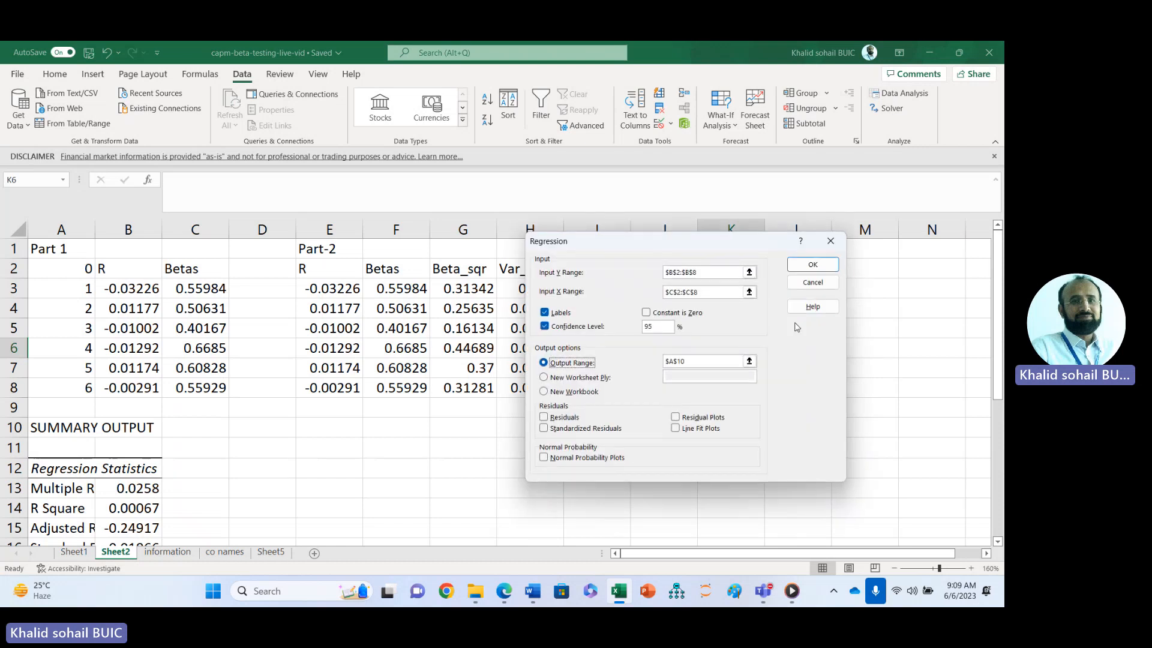
click(749, 272)
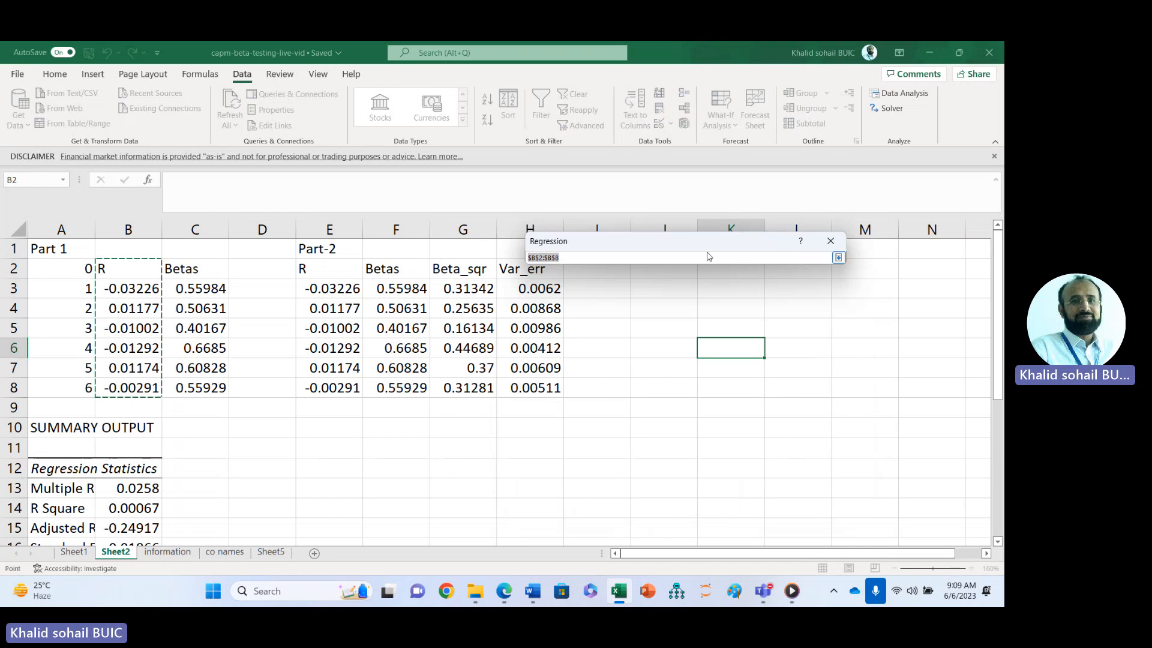
drag(313, 268, 327, 388)
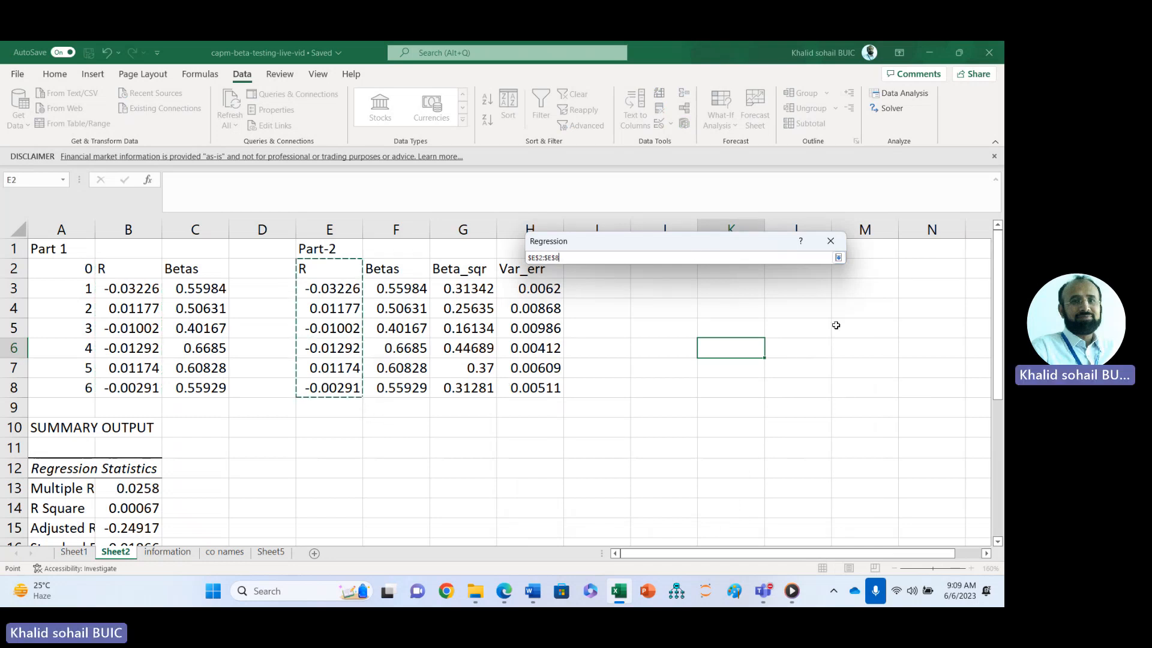
click(838, 257)
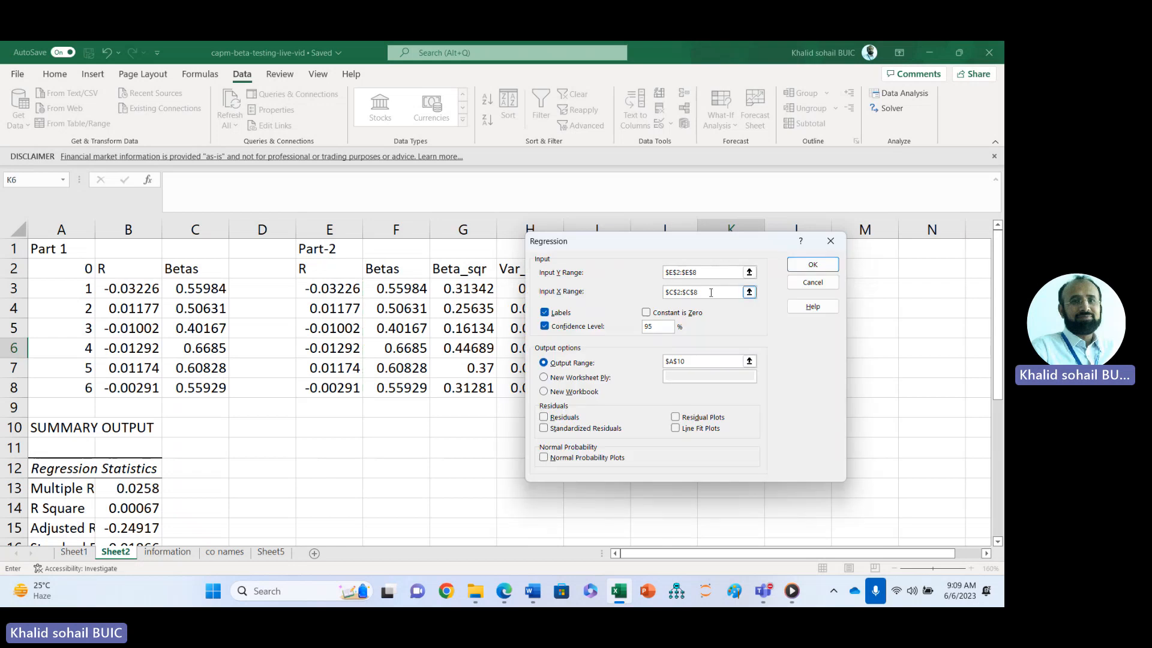
click(748, 292)
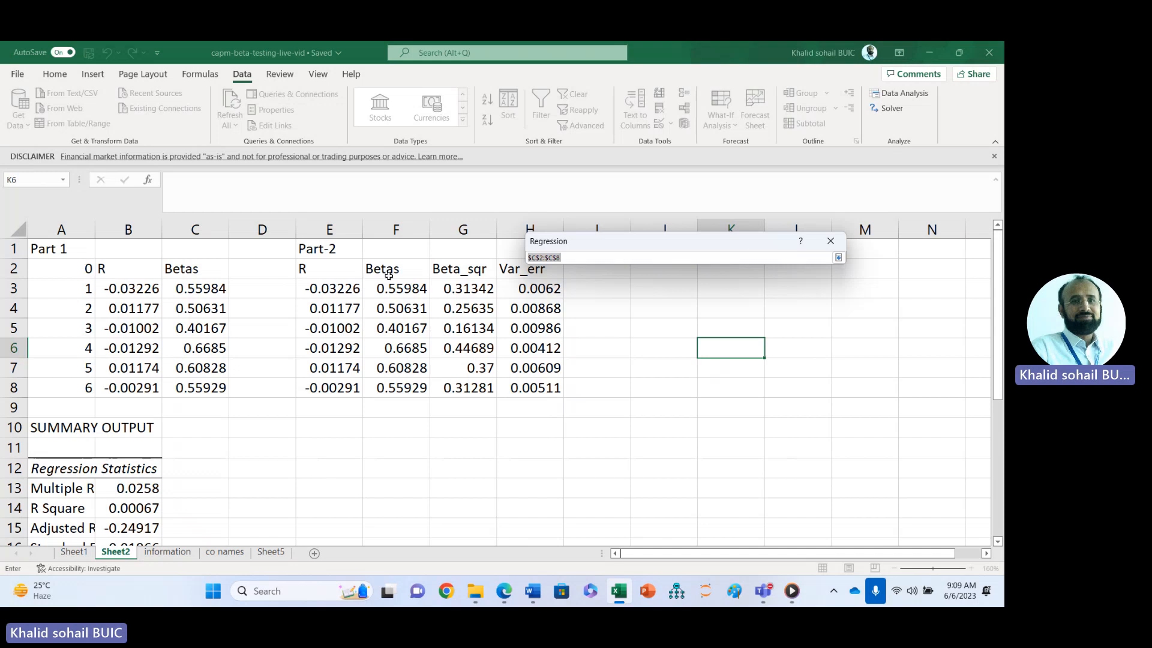
drag(388, 273, 527, 383)
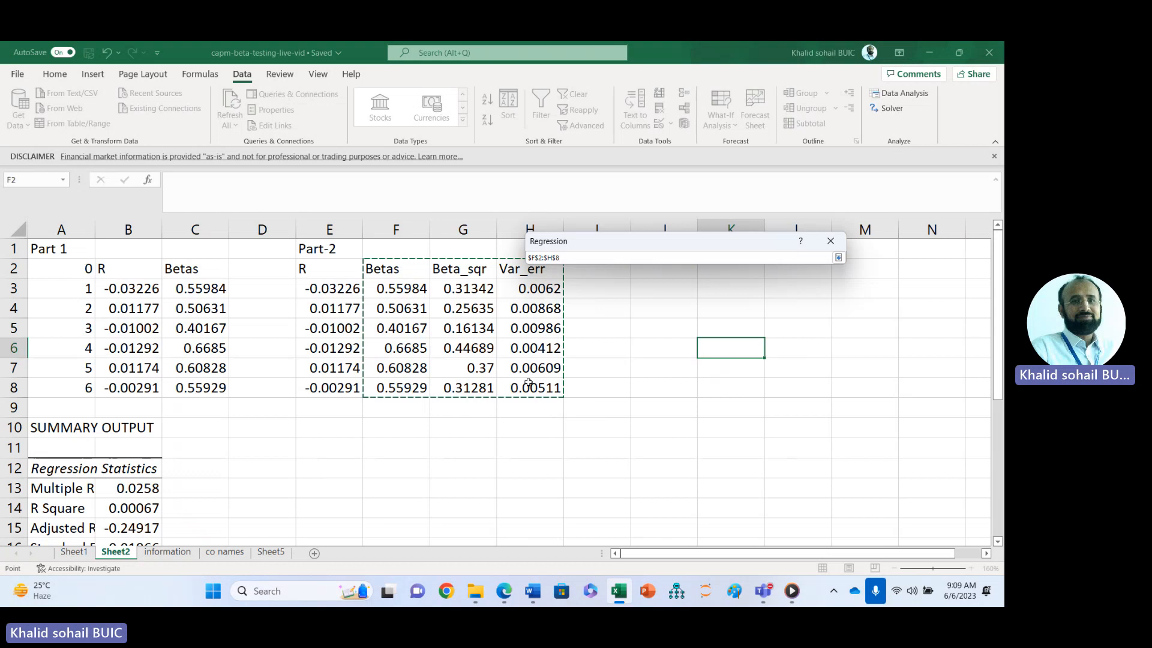
click(837, 257)
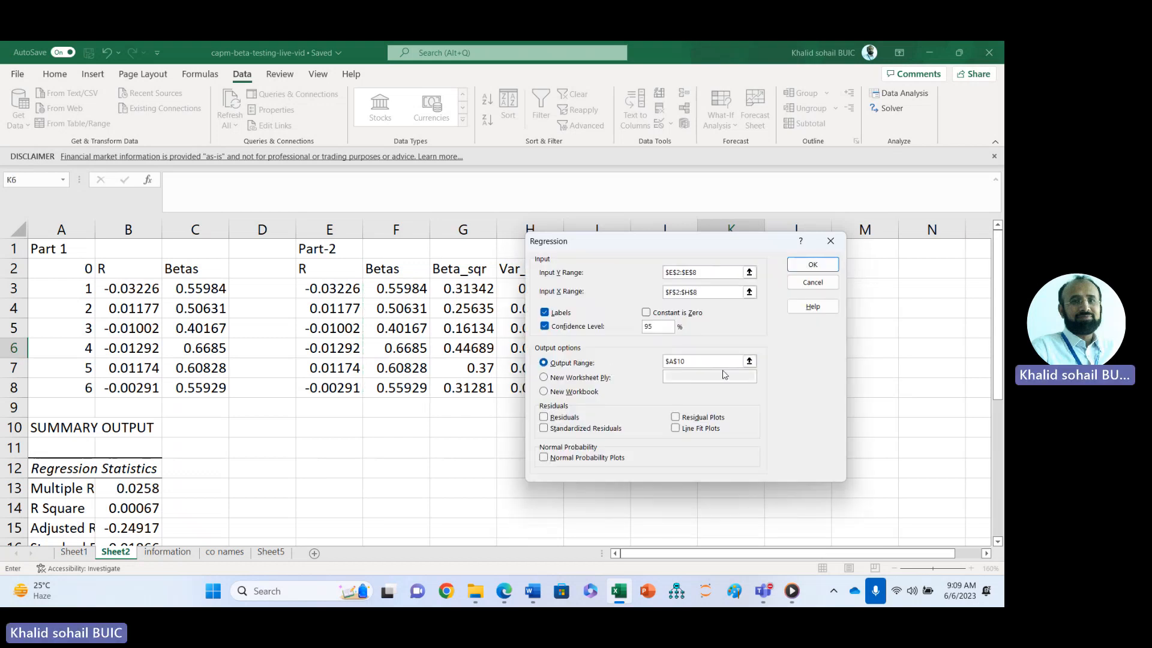
Change the output range to I10 and run the Part-2 regression, allowing existing data there to be overwritten.
click(698, 363)
click(697, 362)
key(BackSpace)
key(BackSpace)
key(BackSpace)
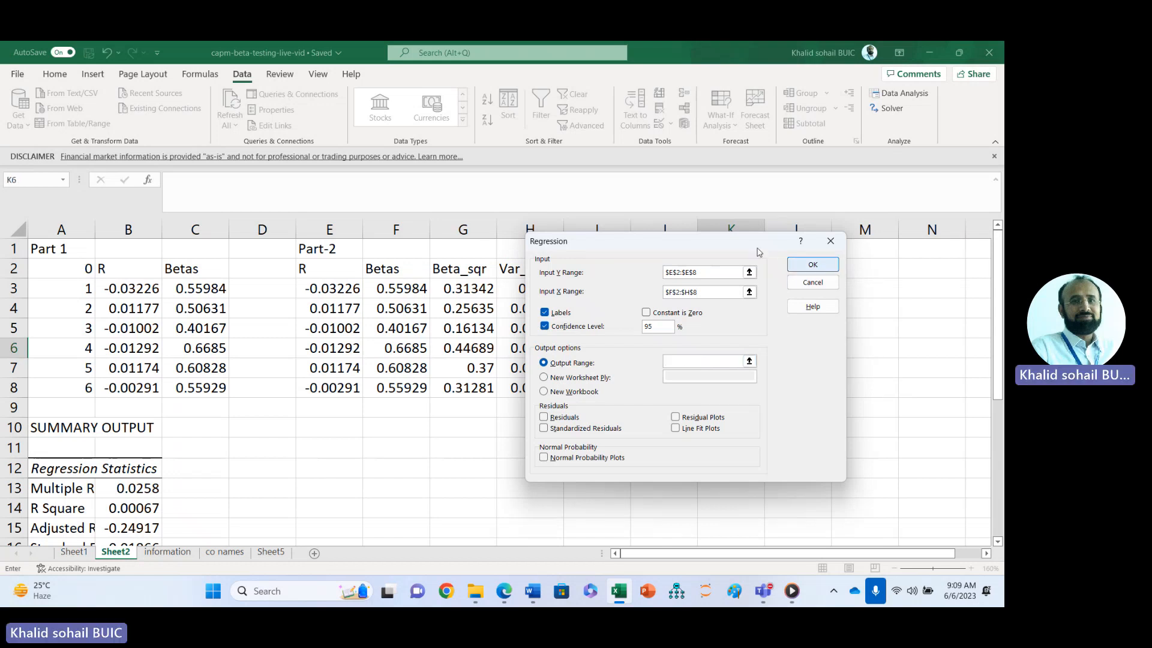
drag(735, 236, 852, 261)
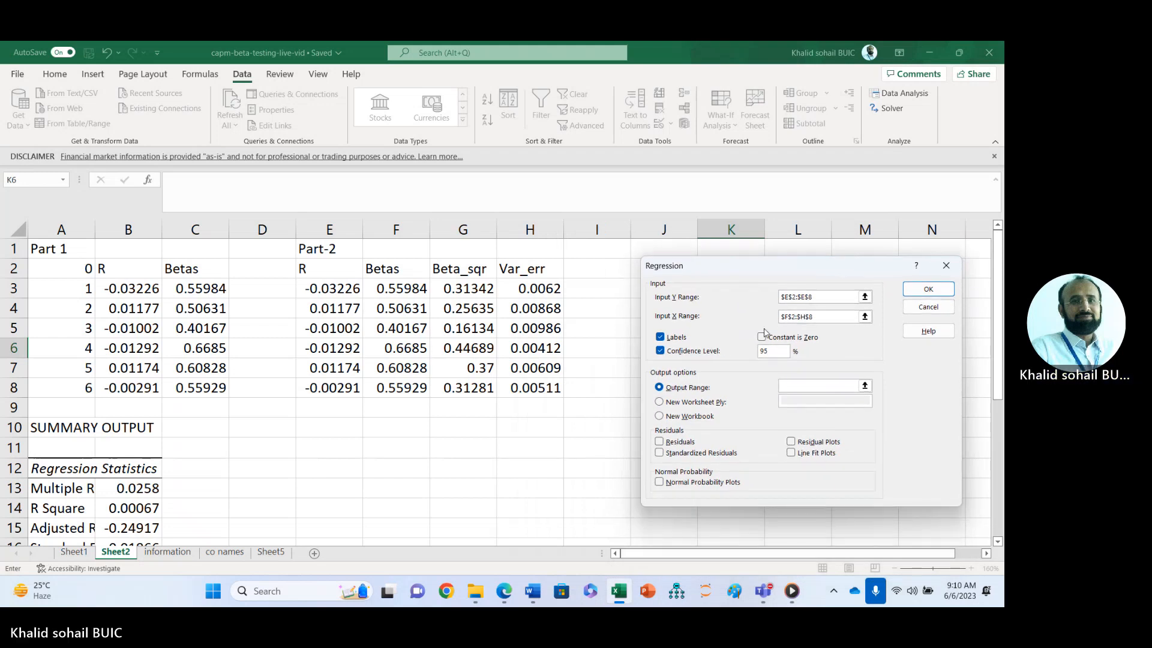
click(607, 432)
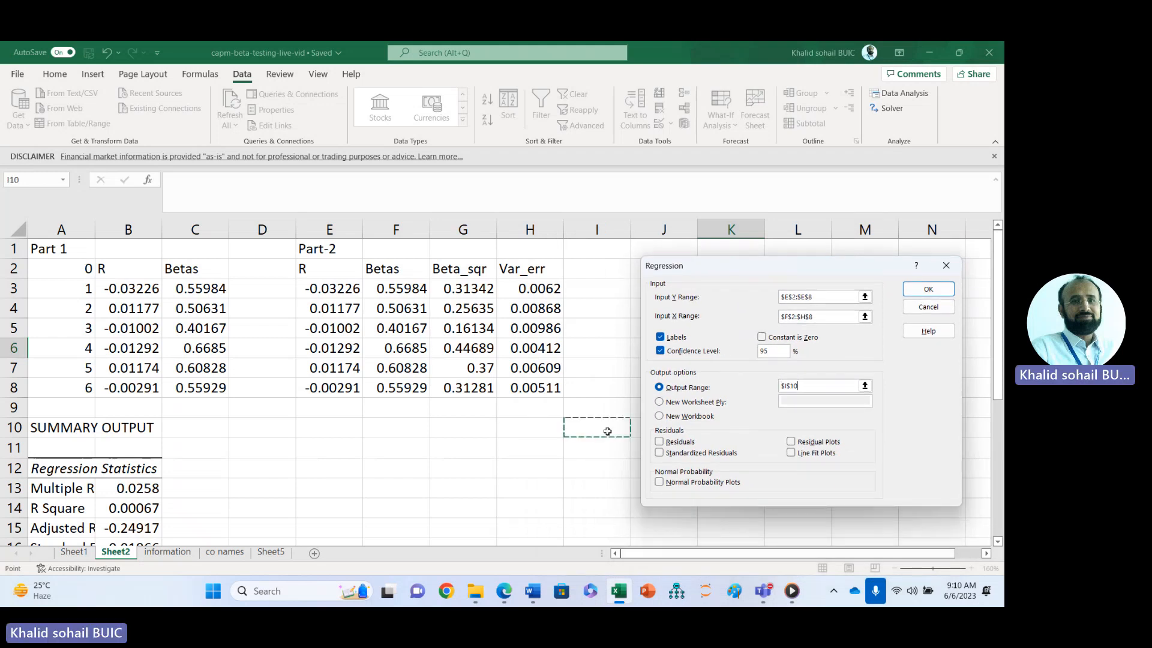
click(930, 290)
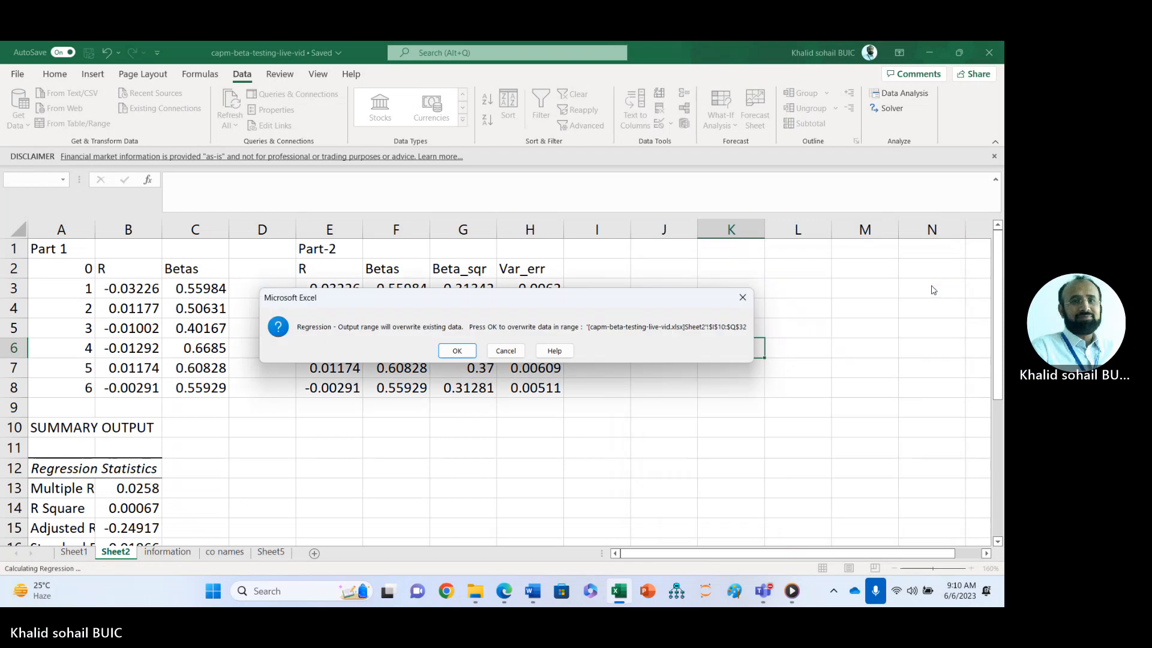
click(454, 351)
Highlight the Part 1 regression's Intercept and Betas P-values in E26:E27 with a yellow fill.
click(290, 500)
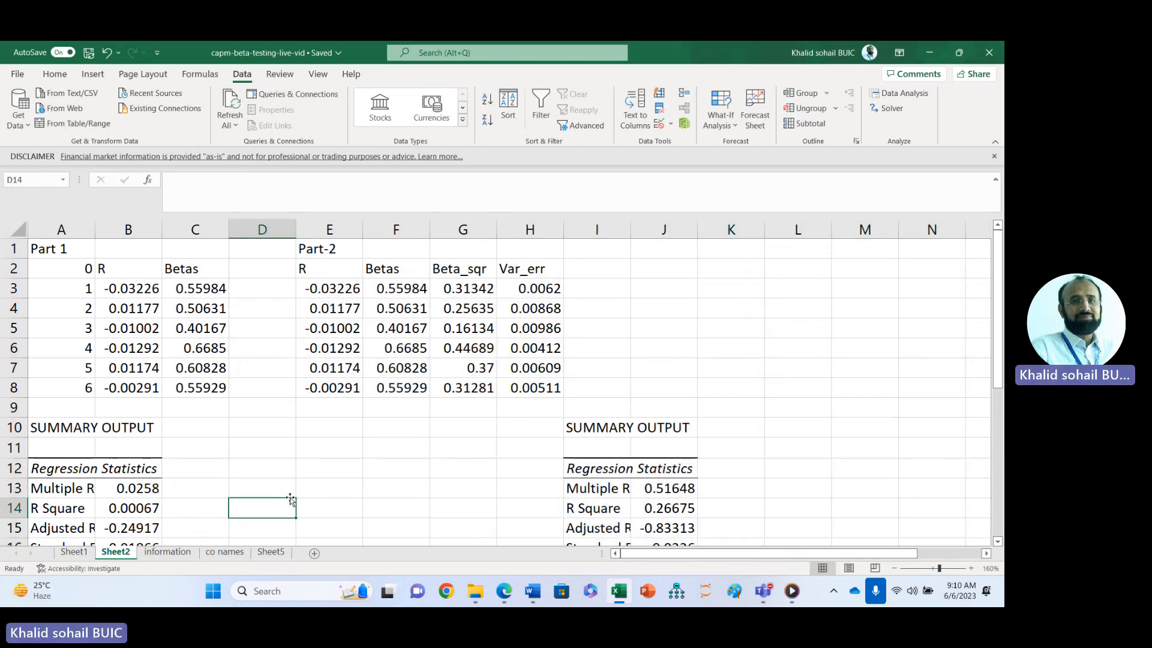
key(Down)
key(Down)
key(Down)
key(Down)
key(Down)
key(Down)
key(Down)
key(Down)
key(Down)
key(Down)
key(Down)
key(Down)
key(Down)
key(Down)
key(Down)
key(Down)
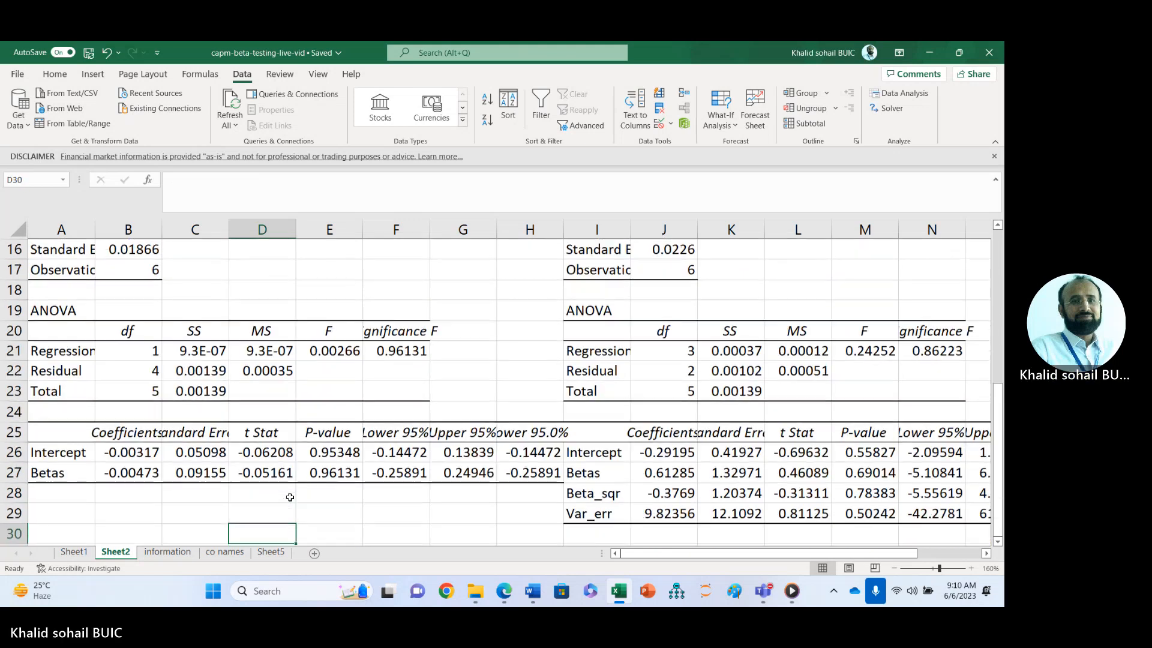
drag(335, 451, 334, 471)
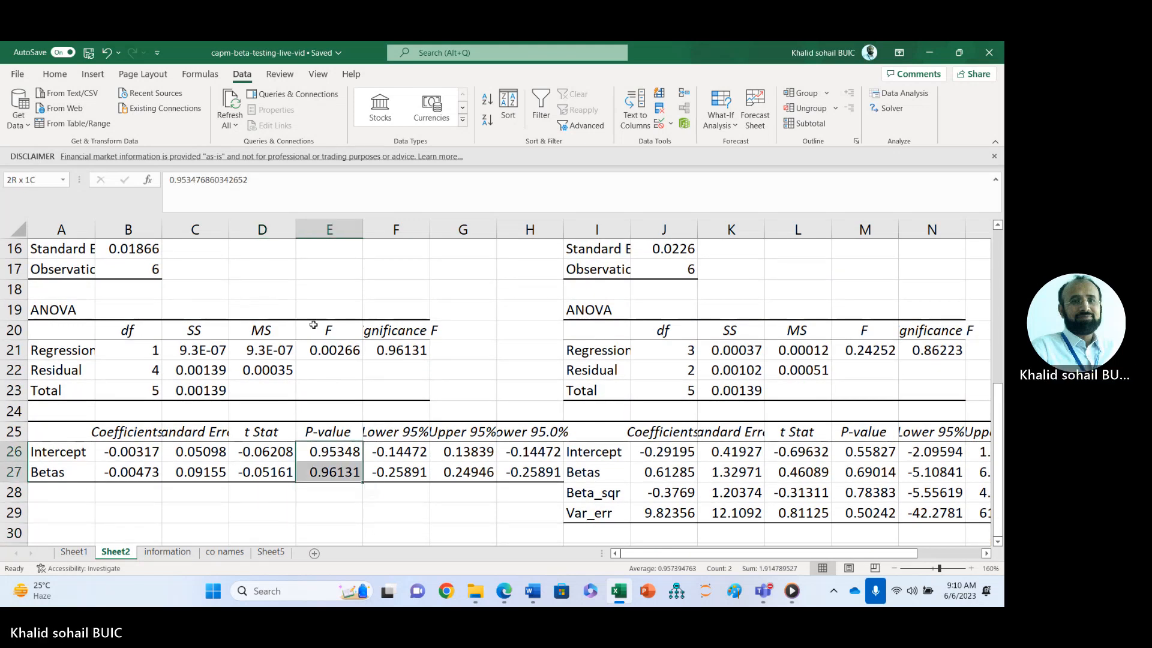
click(55, 74)
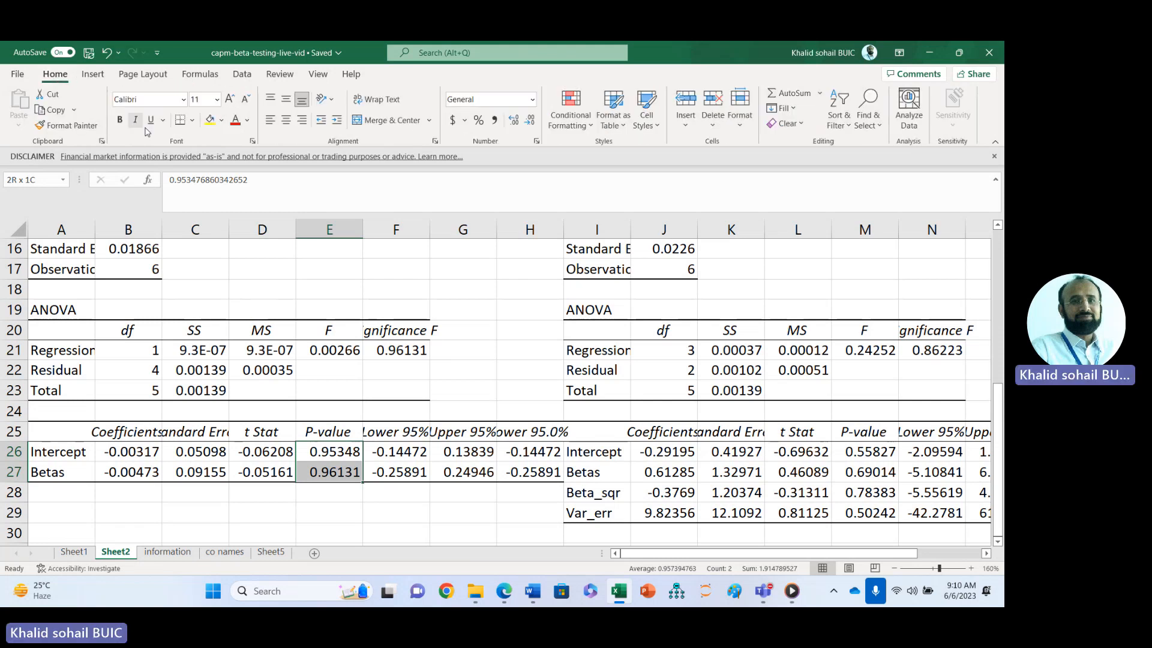
click(209, 119)
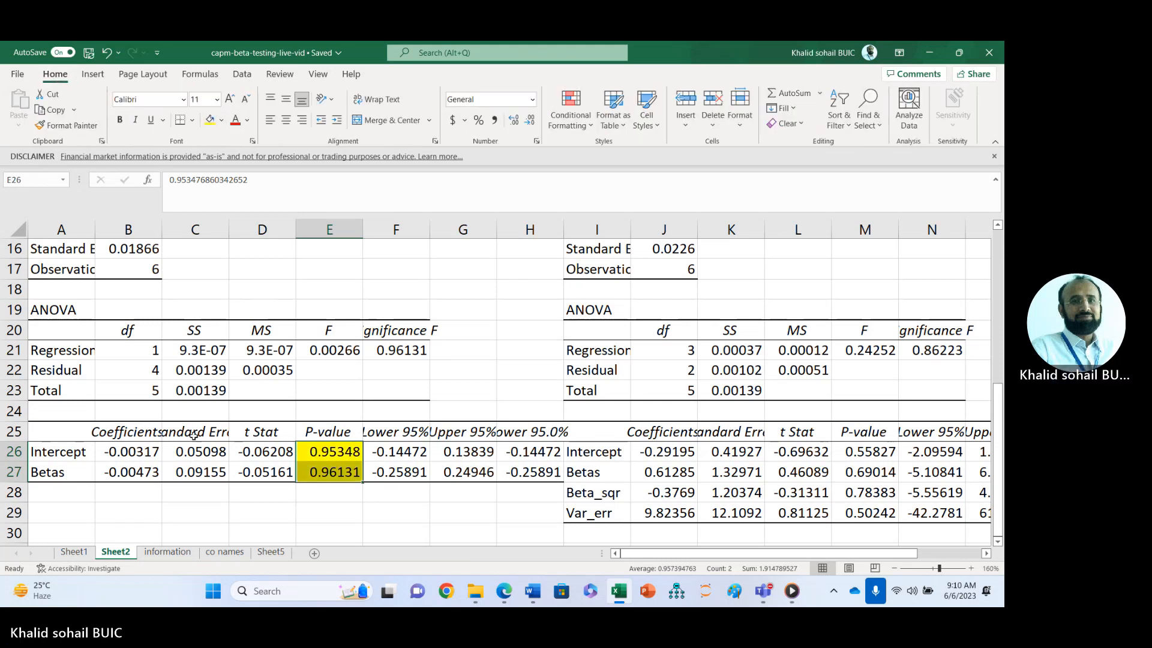
Apply the same yellow fill to the Part 1 Intercept and Betas coefficients in B26:B27.
click(132, 452)
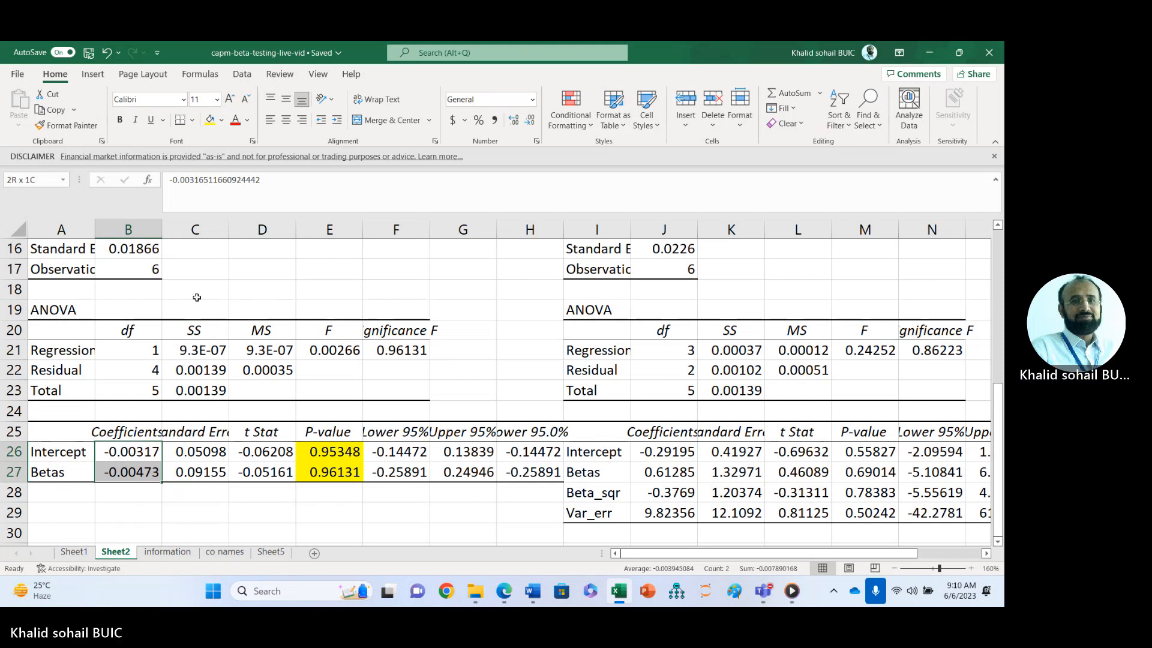
click(210, 119)
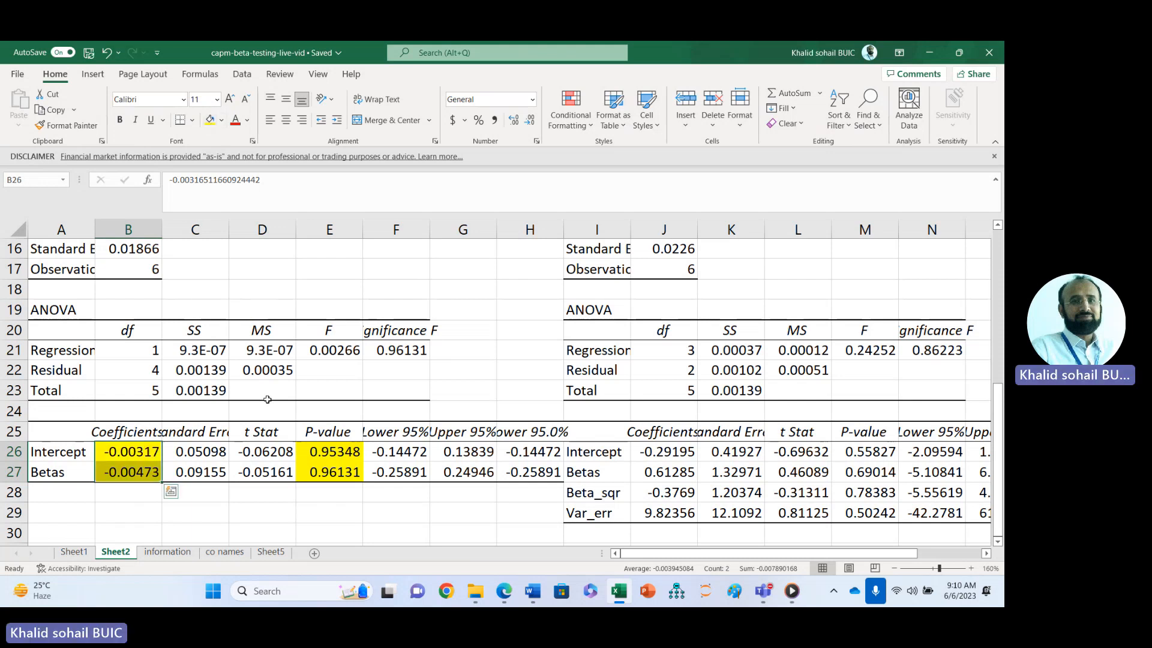
click(241, 474)
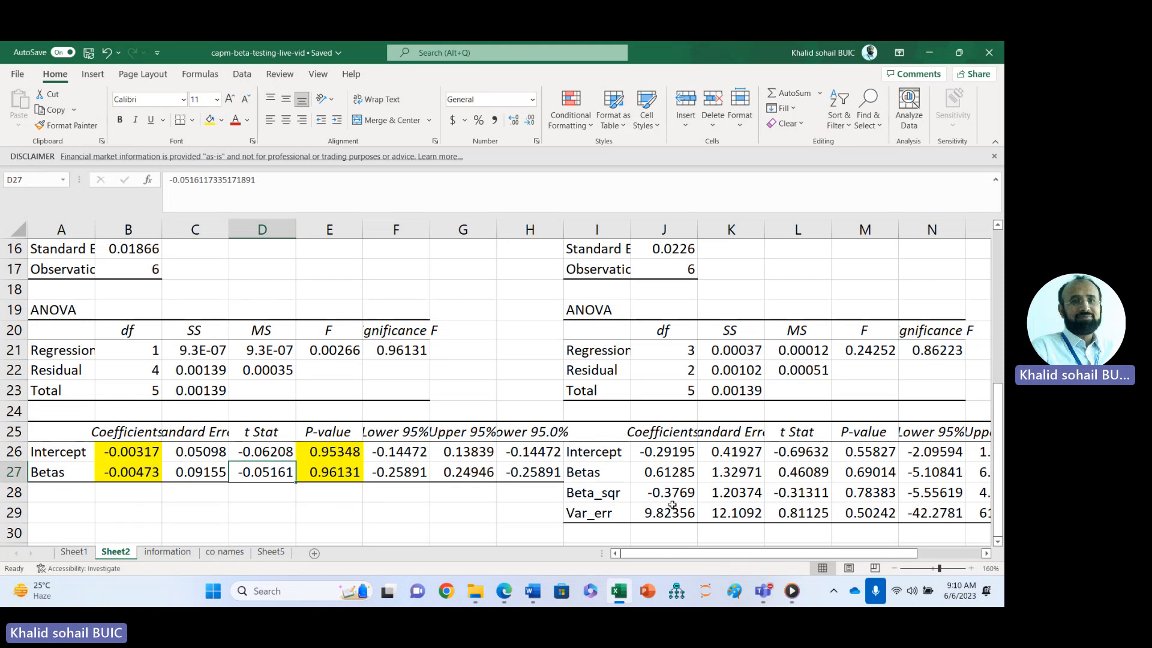
Highlight the Part-2 regression's Beta_sqr and Var_err coefficients in J28:J29 with a yellow fill.
click(654, 500)
key(Right)
key(Right)
key(Right)
key(Right)
key(Right)
key(Right)
key(Right)
key(Right)
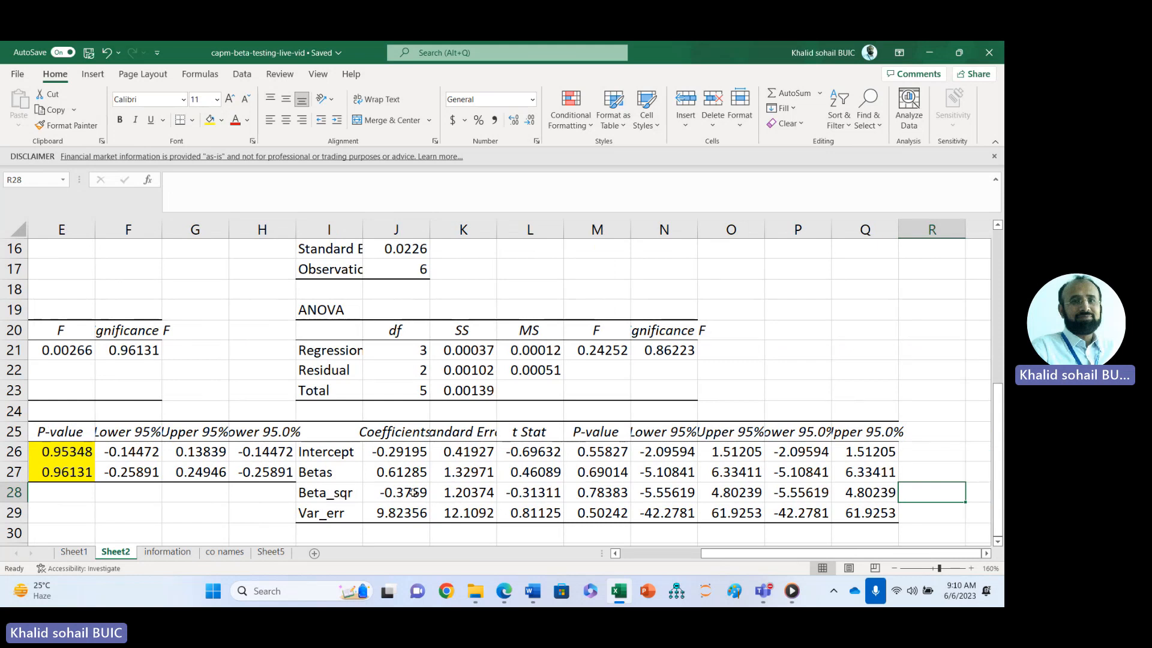
click(408, 492)
key(shift+Down)
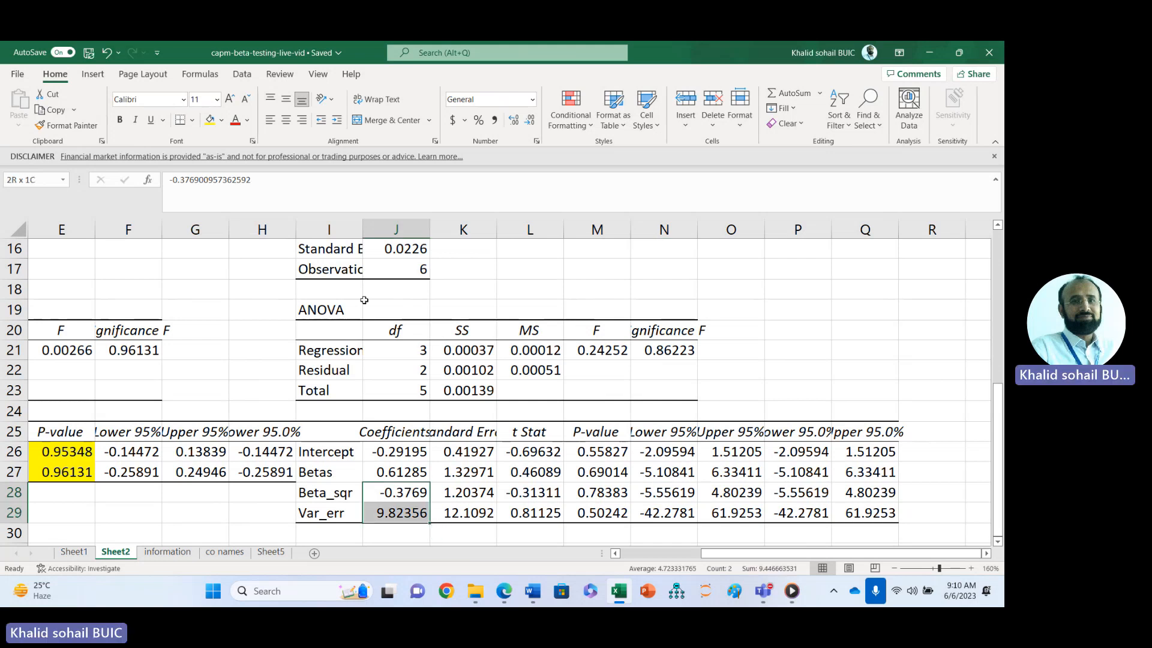
click(209, 120)
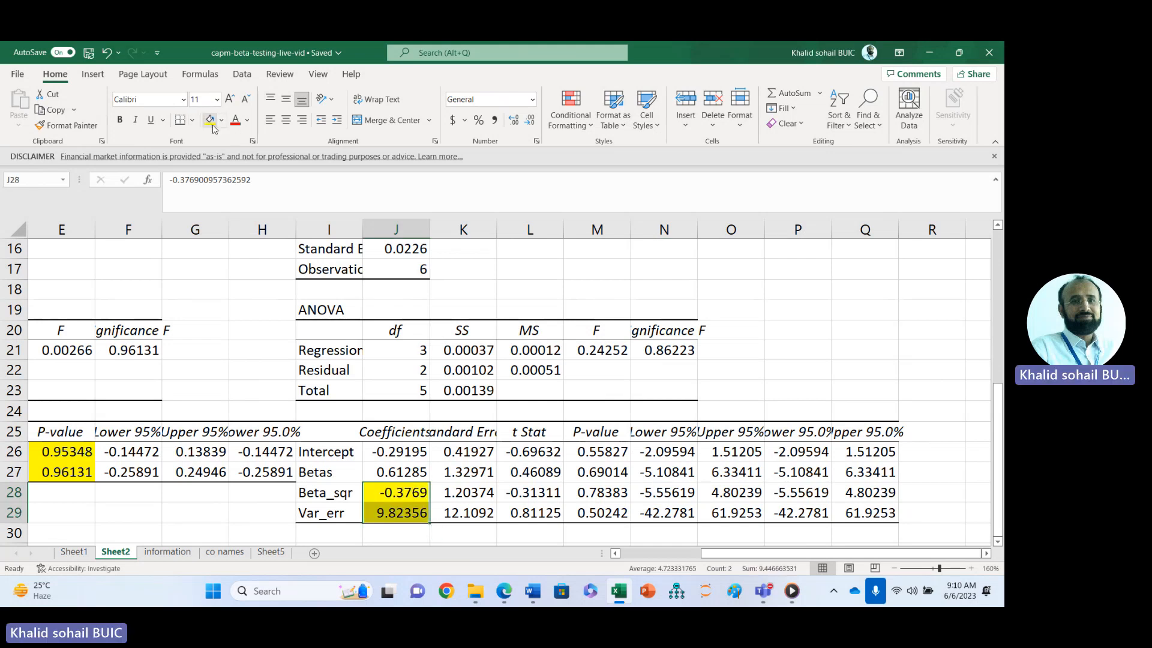
Fill the Part-2 P-values of Beta_sqr and Var_err in M28:M29 with yellow.
click(608, 492)
key(shift+Down)
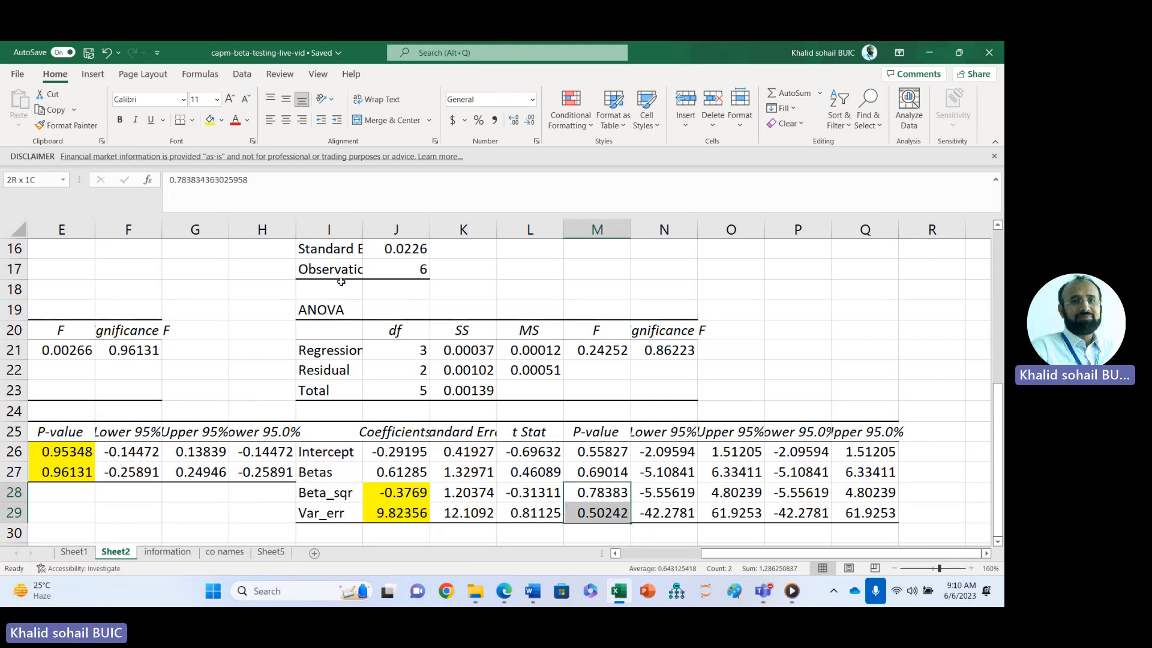
click(210, 120)
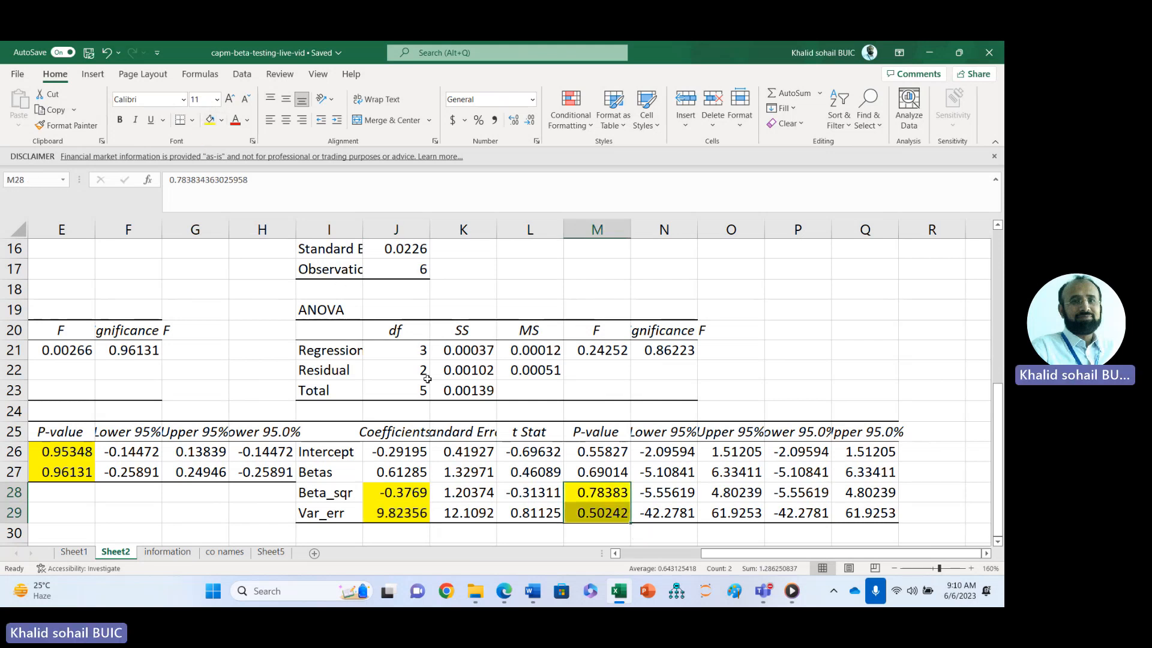
Review the Part-1 and Part-2 second-stage hypotheses on the information sheet and switch to the Microsoft Teams meeting window.
click(171, 551)
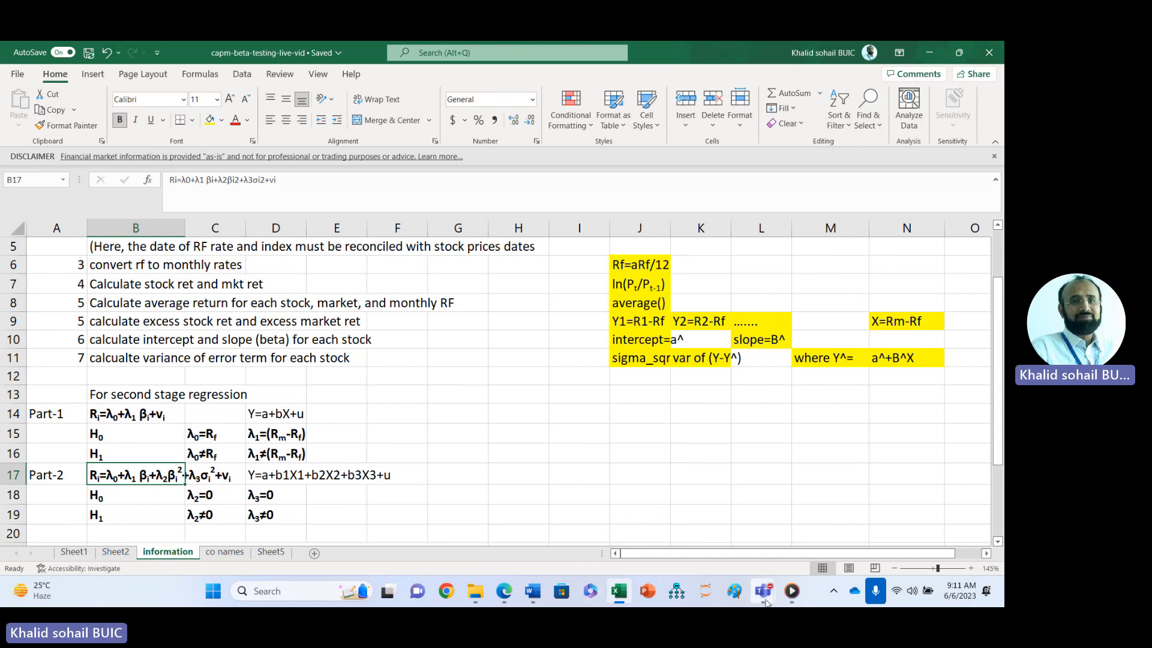
mouse_move(765, 602)
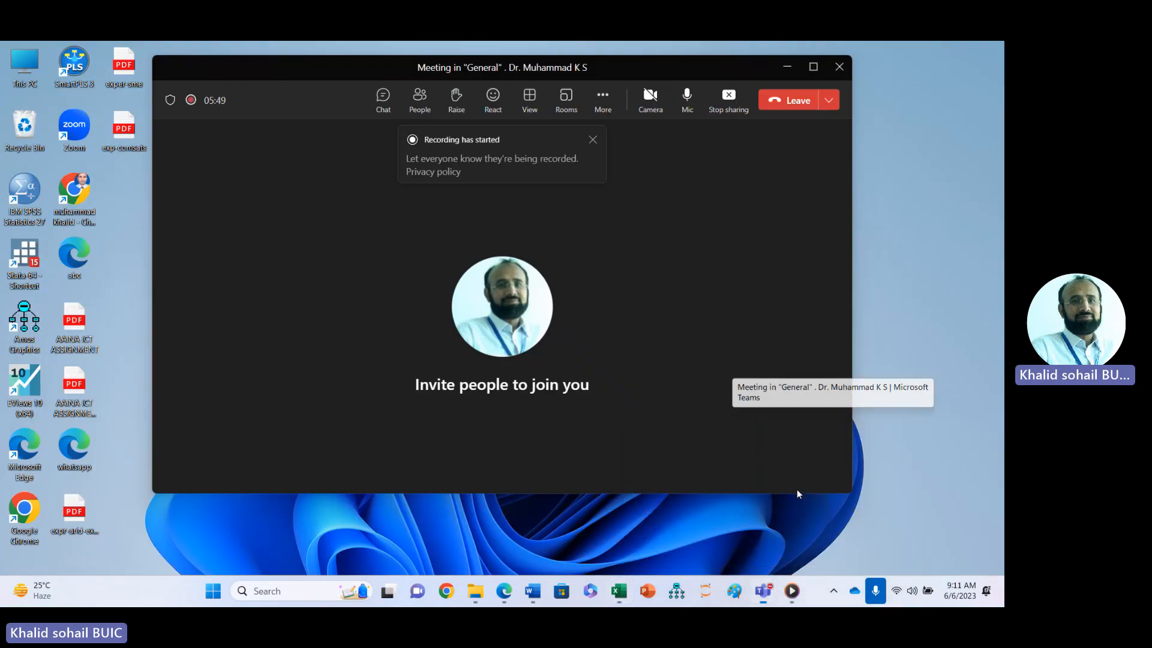
click(796, 488)
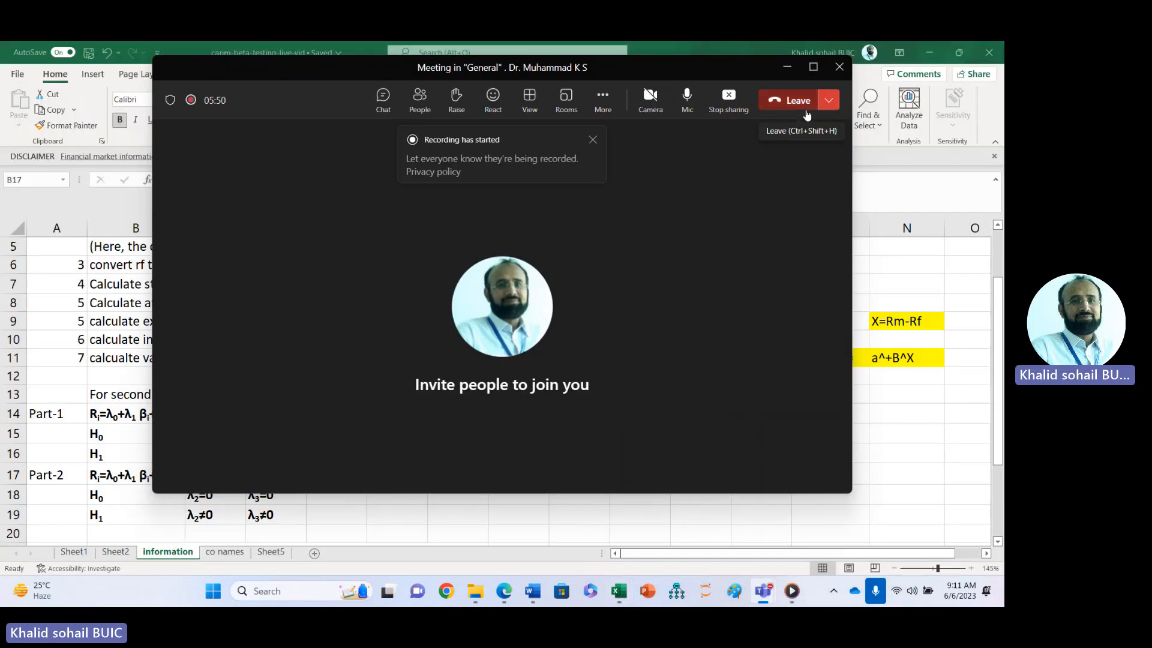